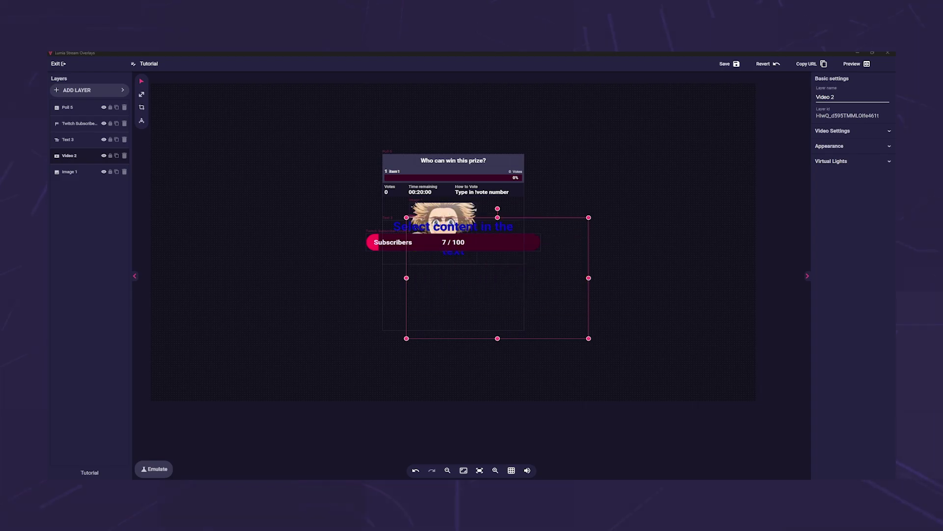
Step: Reposition the poll, subscriber bar and text layers, save the overlay, and close the editor
drag(484, 291, 691, 225)
drag(540, 275, 307, 321)
drag(435, 249, 462, 172)
drag(441, 223, 240, 141)
click(730, 63)
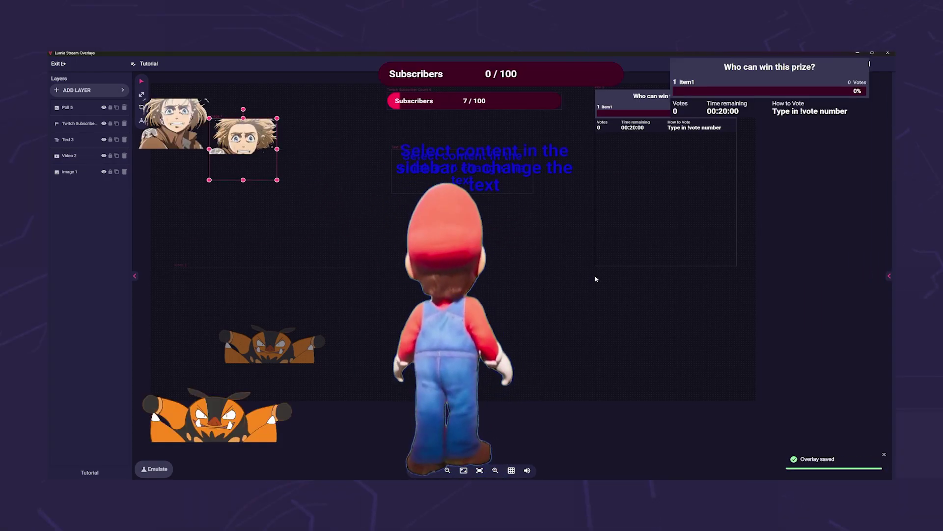
key(alt+F4)
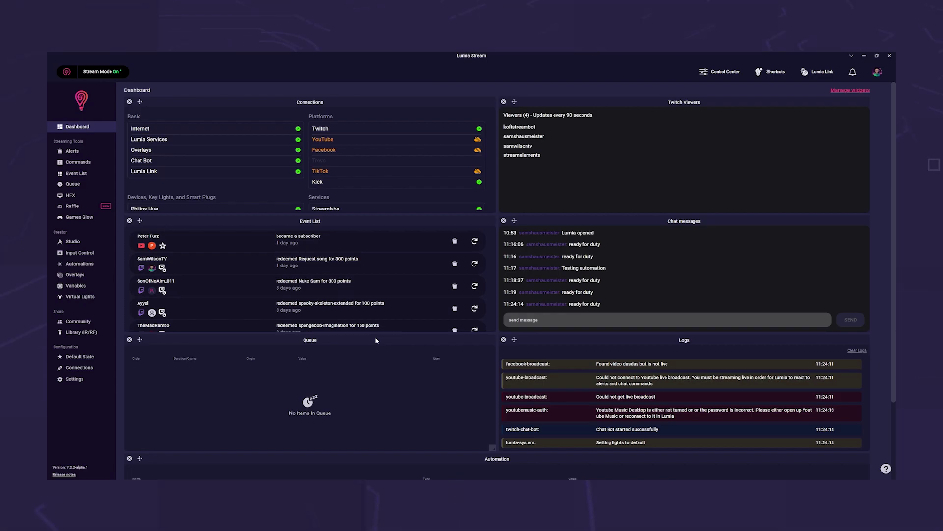
Step: Create a new overlay named 'Tutorial' at 1080p resolution from the Overlays list
click(79, 275)
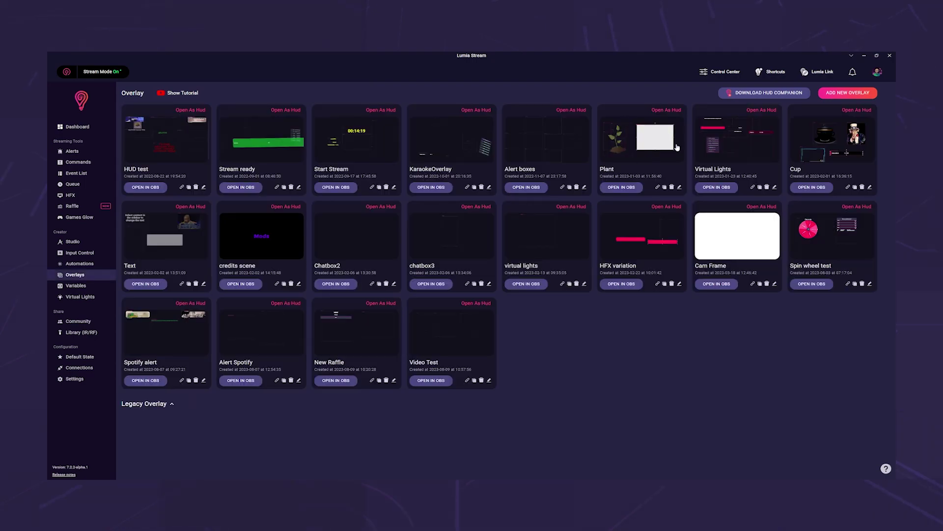
click(844, 93)
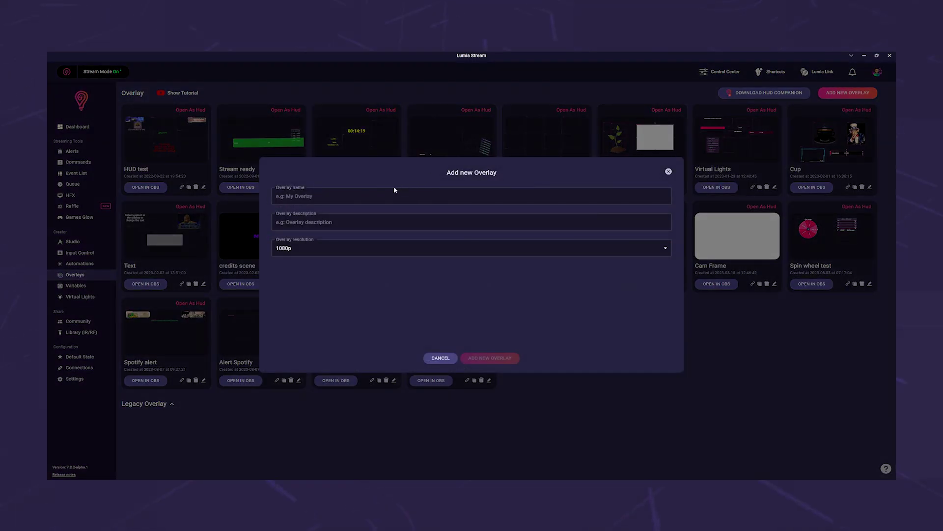
click(370, 197)
text(Tutorial)
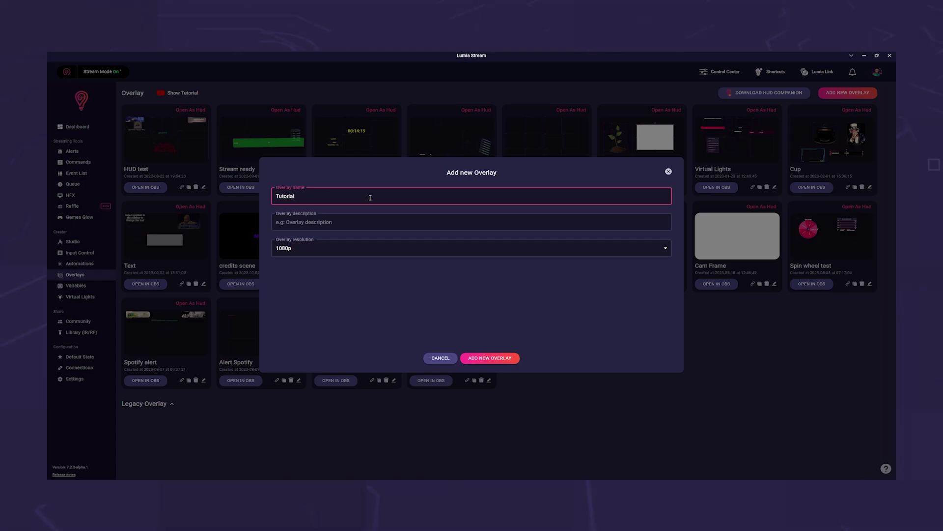
click(423, 249)
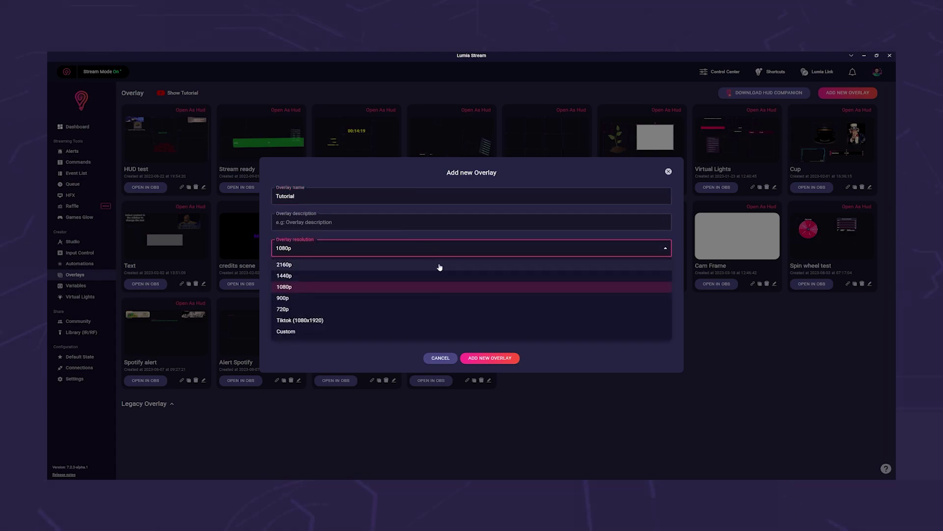
click(495, 351)
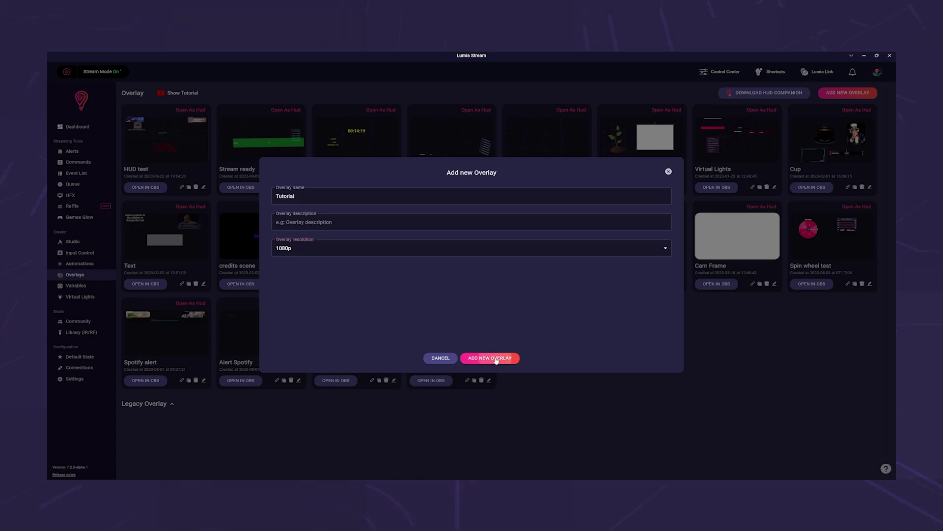
click(495, 358)
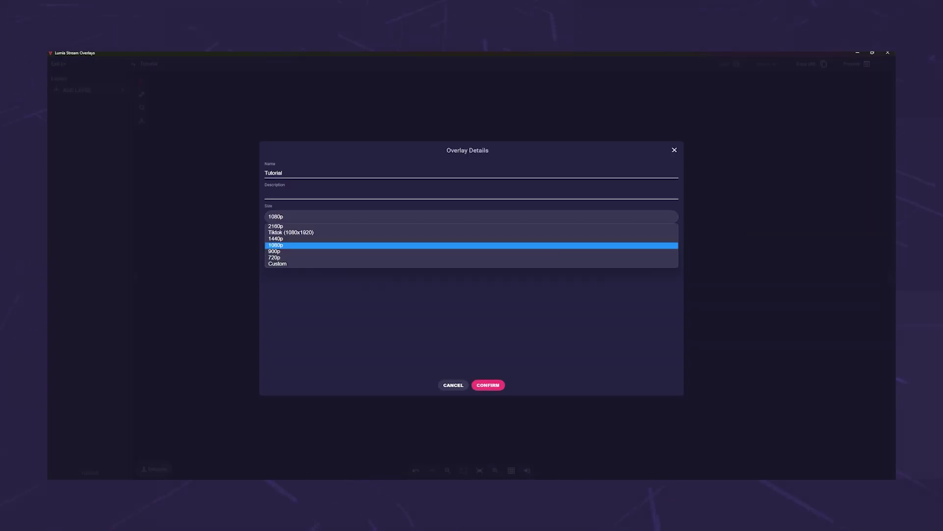
Step: Choose 1440p as the Tutorial overlay's size and confirm the change
click(471, 250)
key(Return)
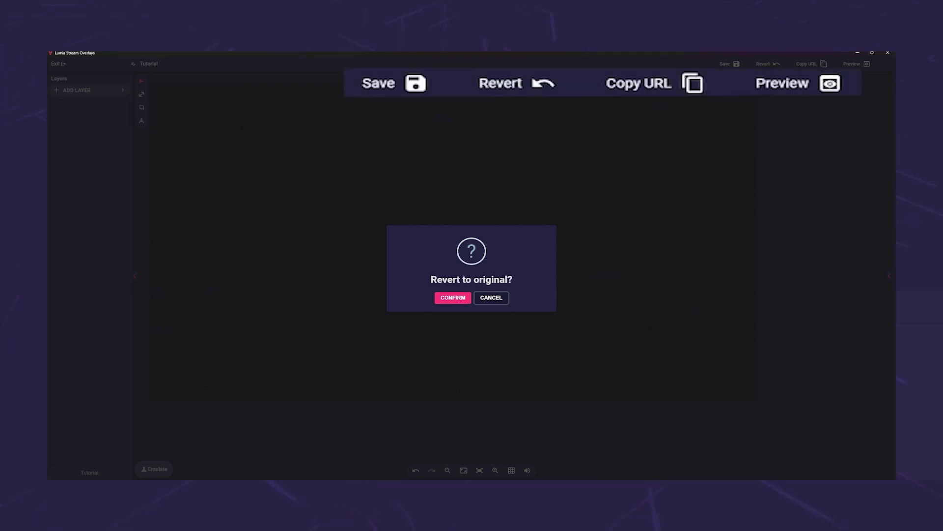
Step: Confirm reverting the overlay to its original size, then copy the overlay URL
key(Return)
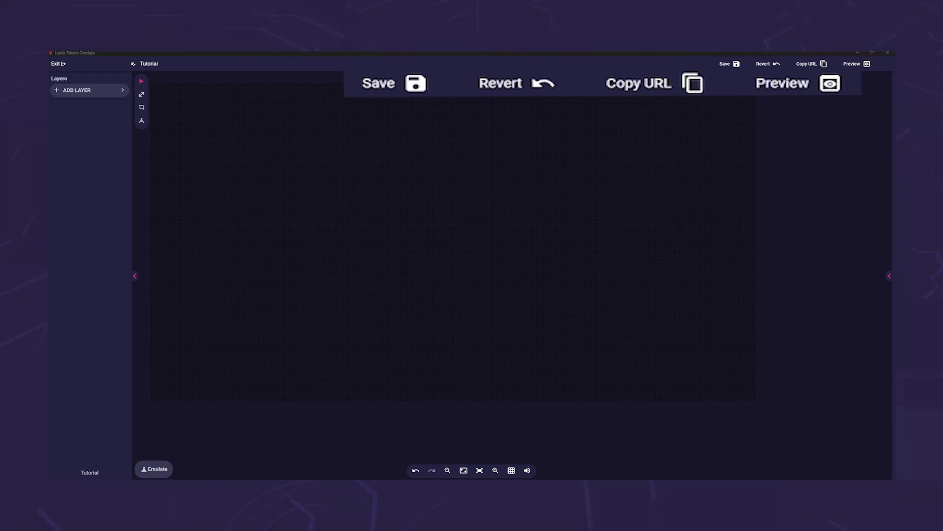
click(811, 64)
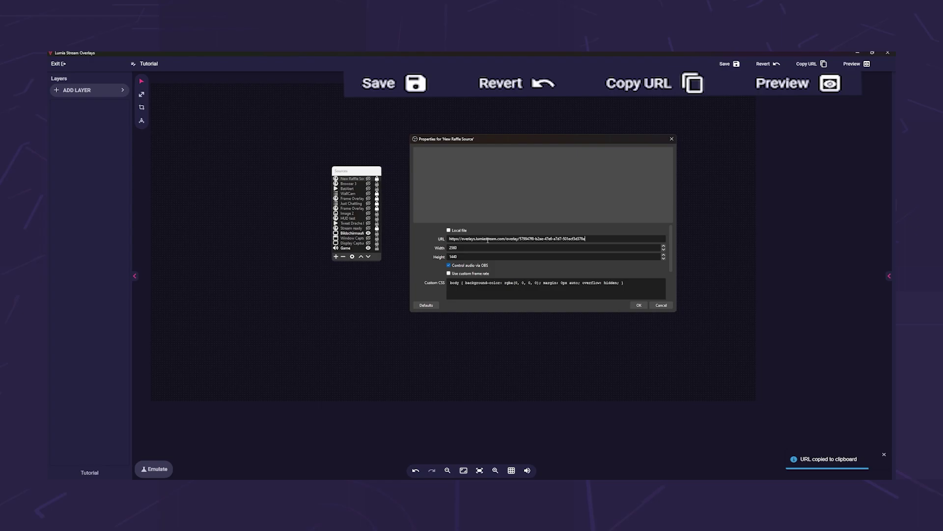
click(637, 305)
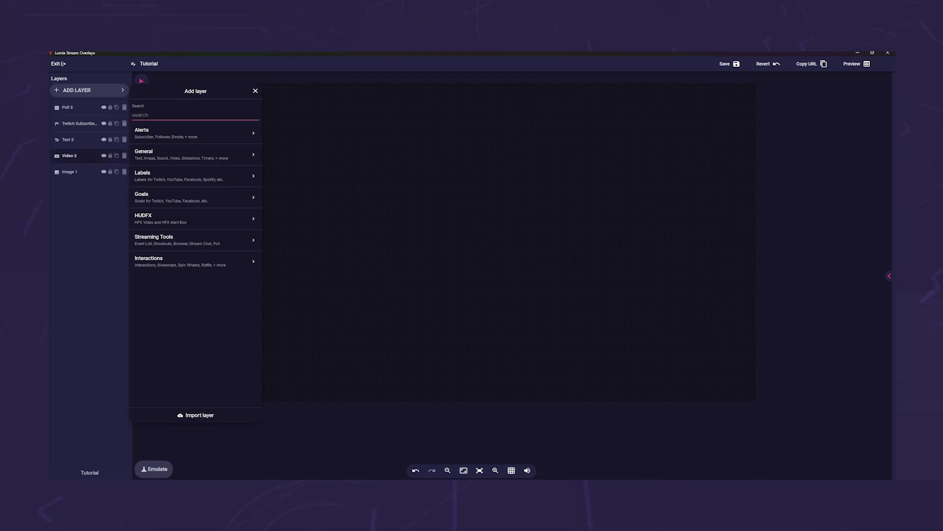
Step: Dismiss the list of layer types
key(Escape)
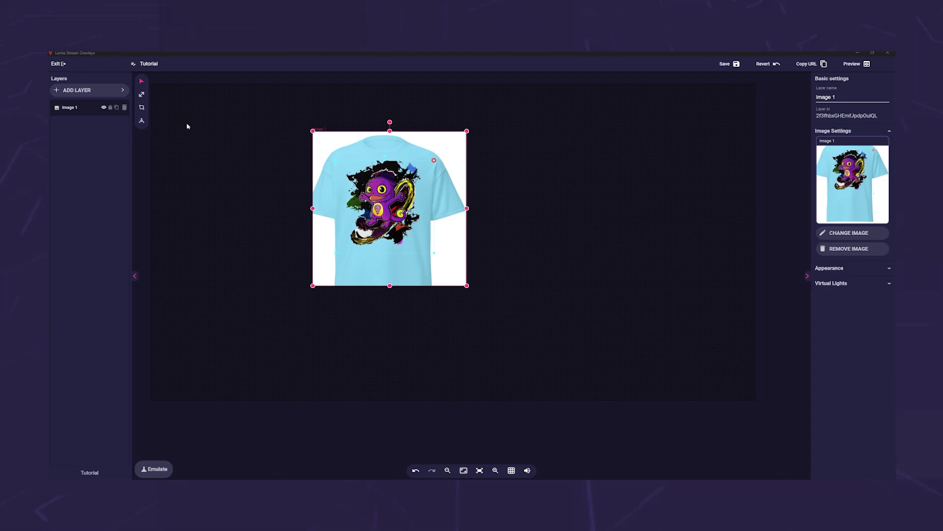
Step: Move the t-shirt image up-left and enlarge it
drag(380, 201, 316, 189)
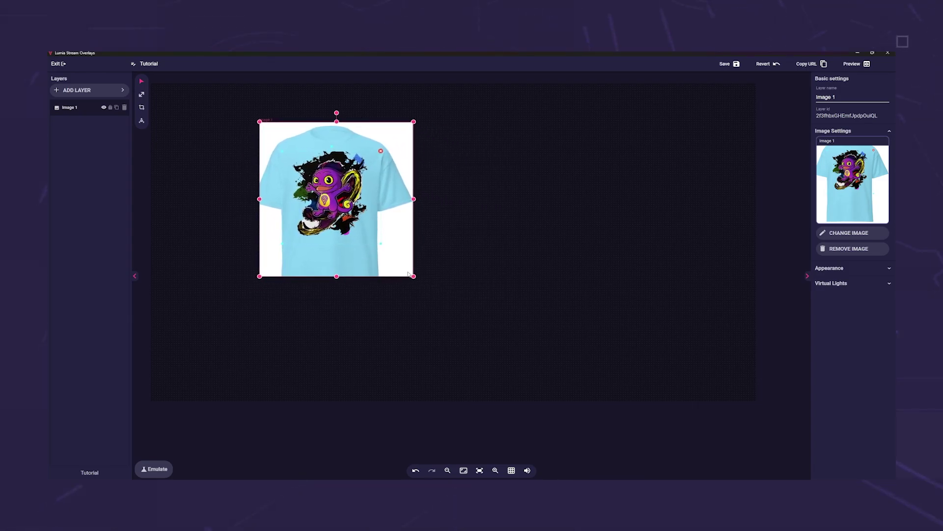
drag(415, 276, 376, 245)
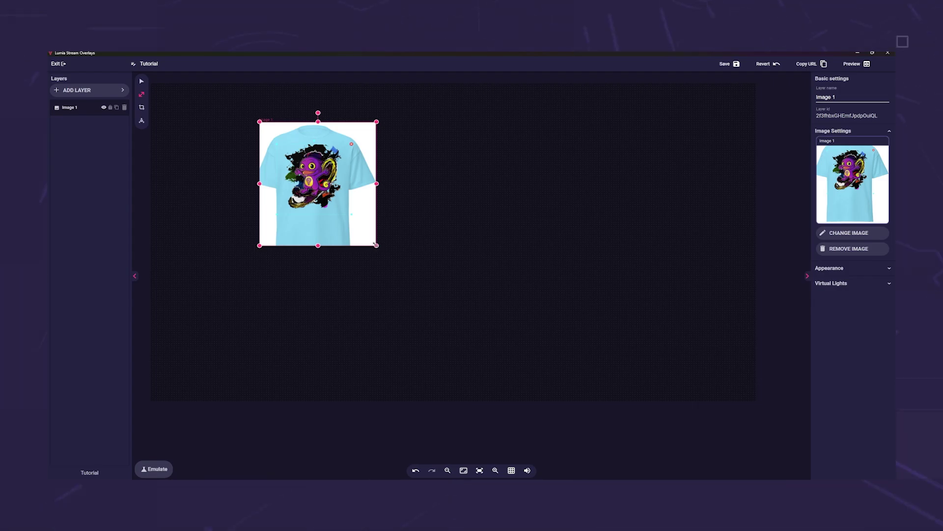
mouse_move(372, 247)
mouse_down()
mouse_move(352, 241)
mouse_move(384, 244)
mouse_move(364, 339)
mouse_move(358, 207)
mouse_move(362, 255)
mouse_up()
Step: Crop the image's left and right sides, then restore the left edge
click(141, 108)
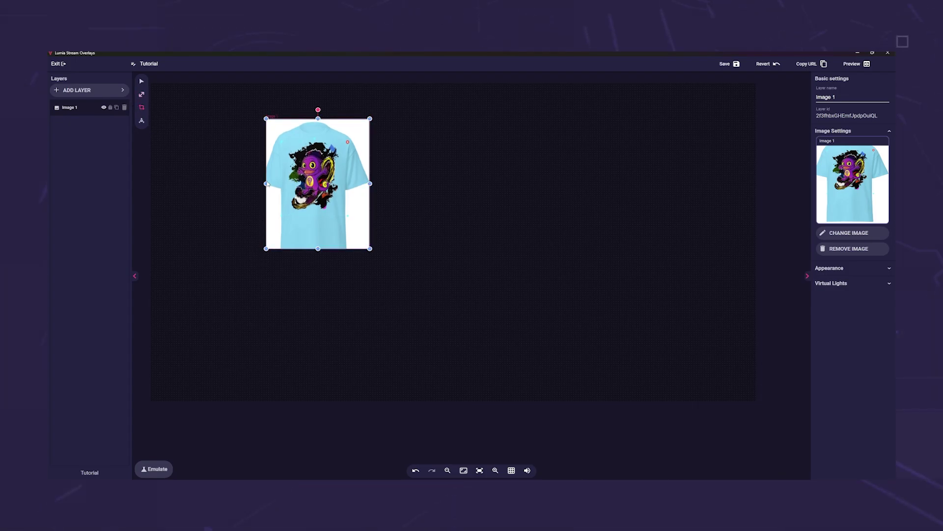
drag(266, 186, 288, 184)
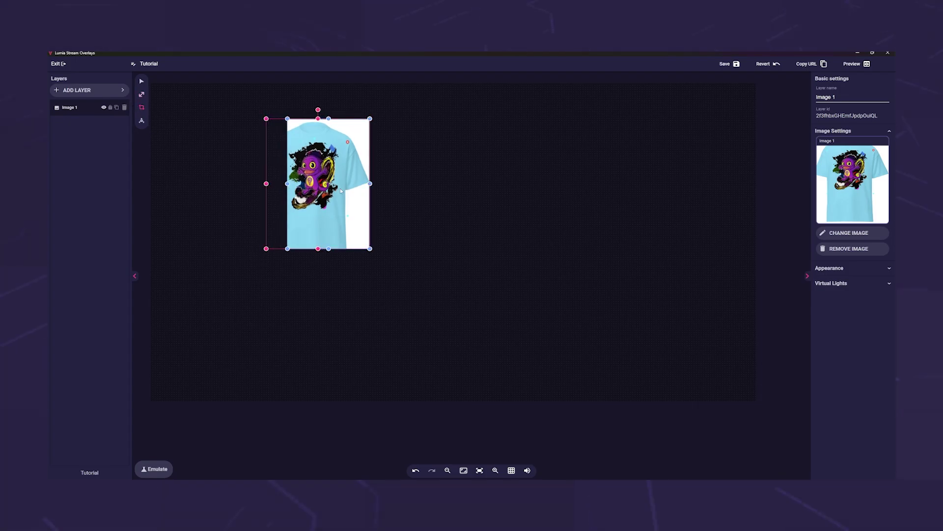
mouse_move(370, 185)
mouse_down()
mouse_move(345, 185)
mouse_move(371, 184)
mouse_up()
drag(285, 187, 267, 185)
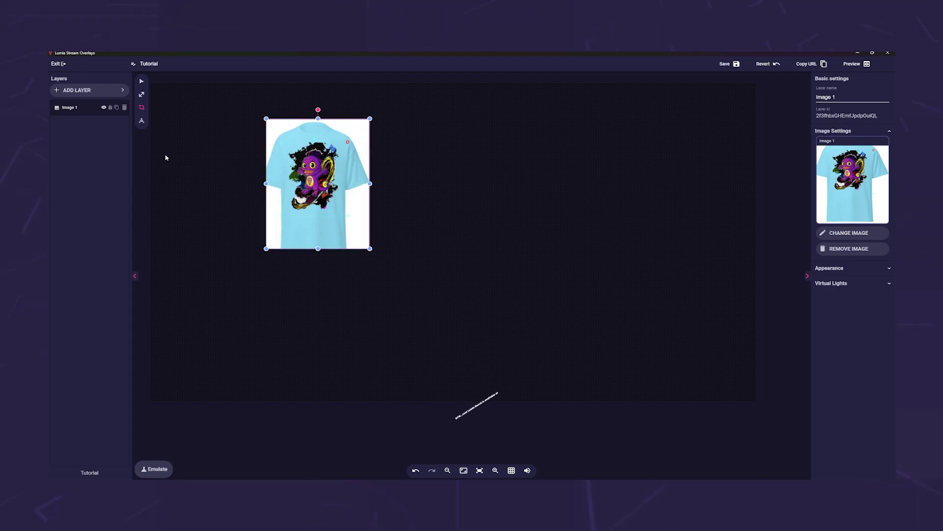
Step: Skew the image in perspective by pulling its bottom and top-right corners inward
click(141, 120)
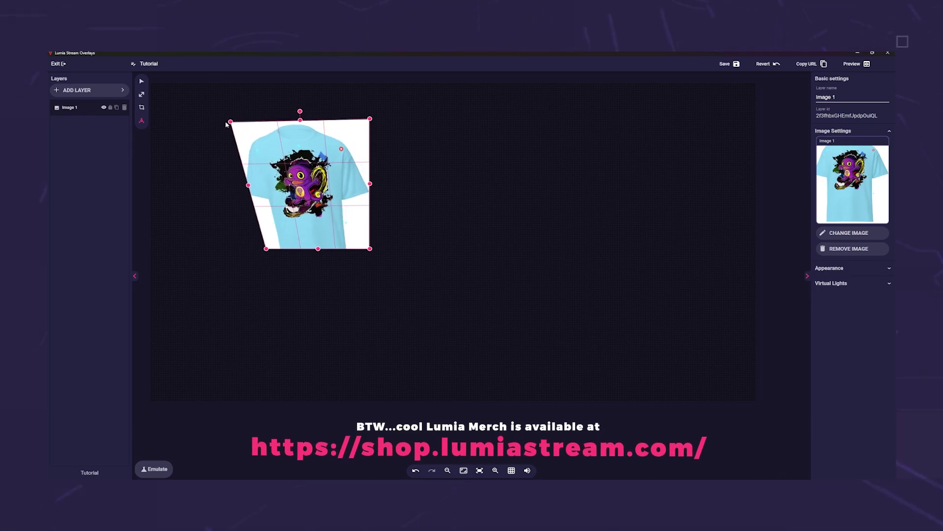
drag(221, 121, 217, 122)
drag(266, 249, 251, 214)
drag(370, 249, 330, 202)
drag(369, 119, 296, 141)
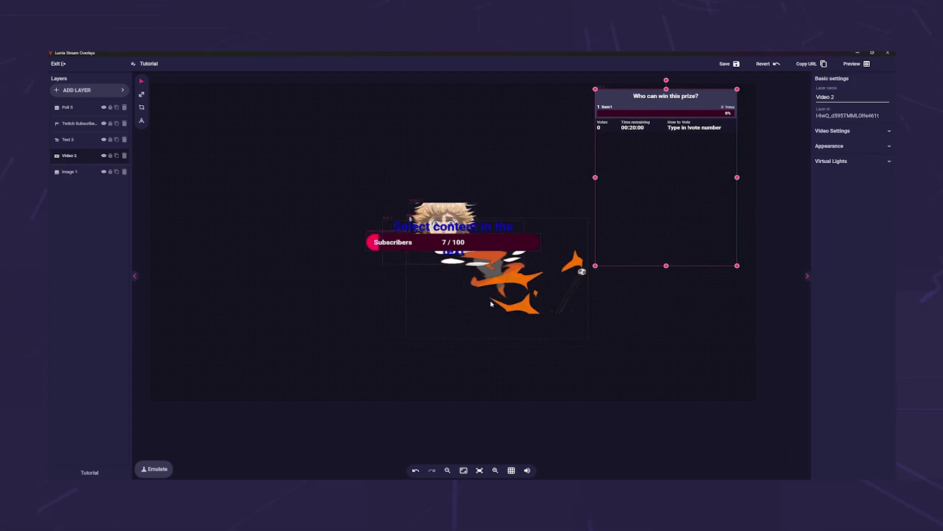
Step: Place the creature, subscriber bar, text and video layers, save, and start the guided tutorial
drag(491, 303, 256, 344)
drag(436, 245, 457, 105)
click(439, 214)
drag(438, 214, 445, 175)
drag(442, 221, 236, 134)
click(732, 67)
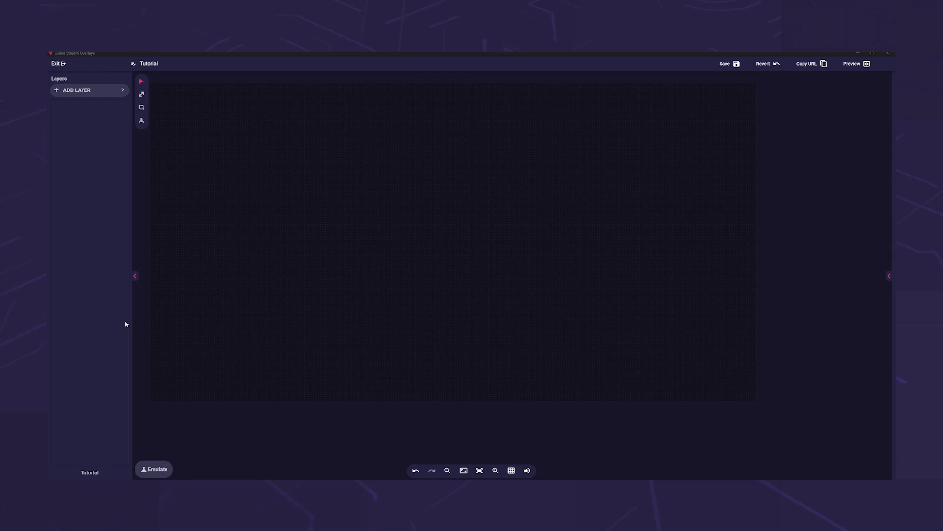
click(95, 474)
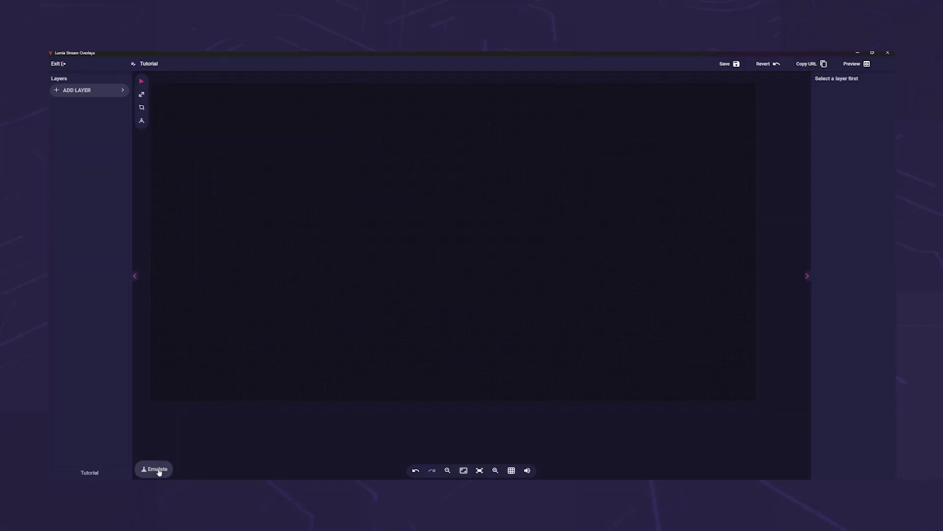
Step: List the Alert events to emulate, scroll the Twitch alert tiles, and switch emulation to Live
click(158, 470)
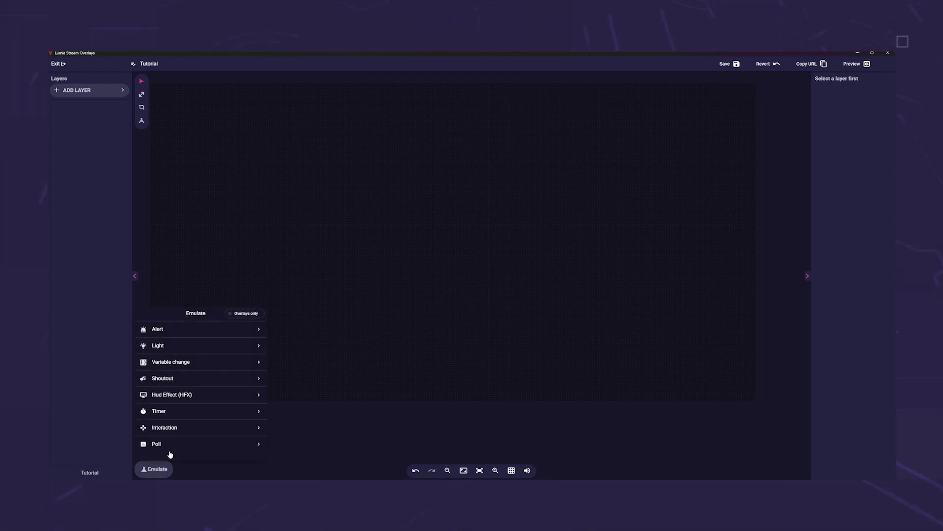
click(210, 329)
scroll(202, 375, down, 1)
scroll(201, 374, down, 10)
scroll(176, 365, down, 8)
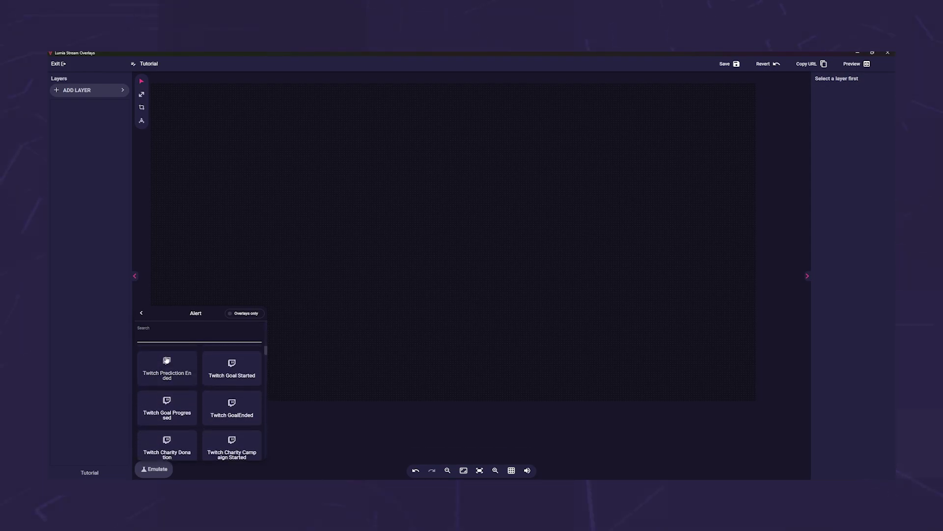
click(247, 318)
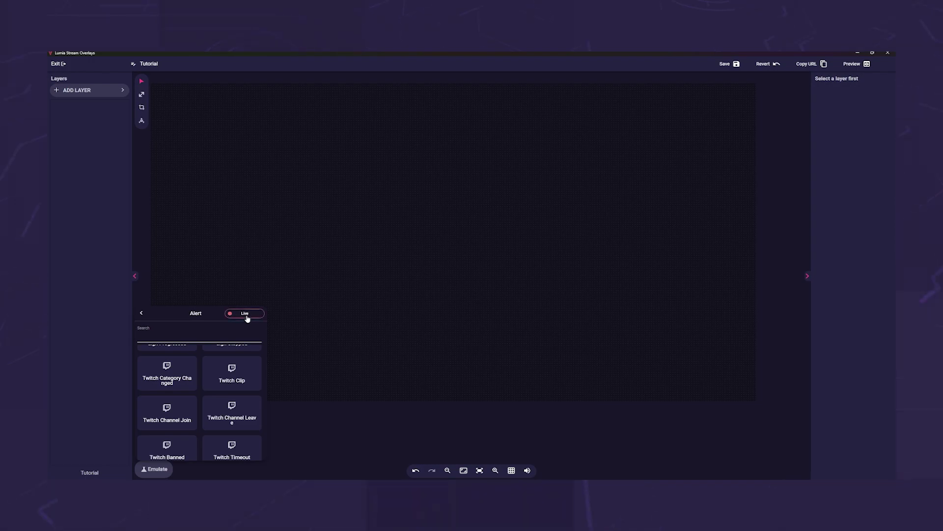
Step: Close the alert panel, turn the sample text pink, and try the zoom, reset and fit buttons
click(142, 313)
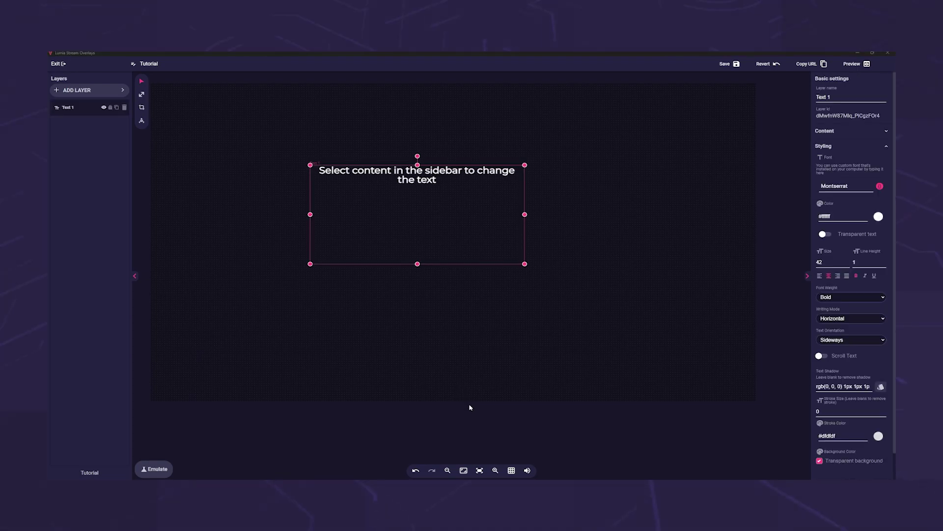
click(416, 471)
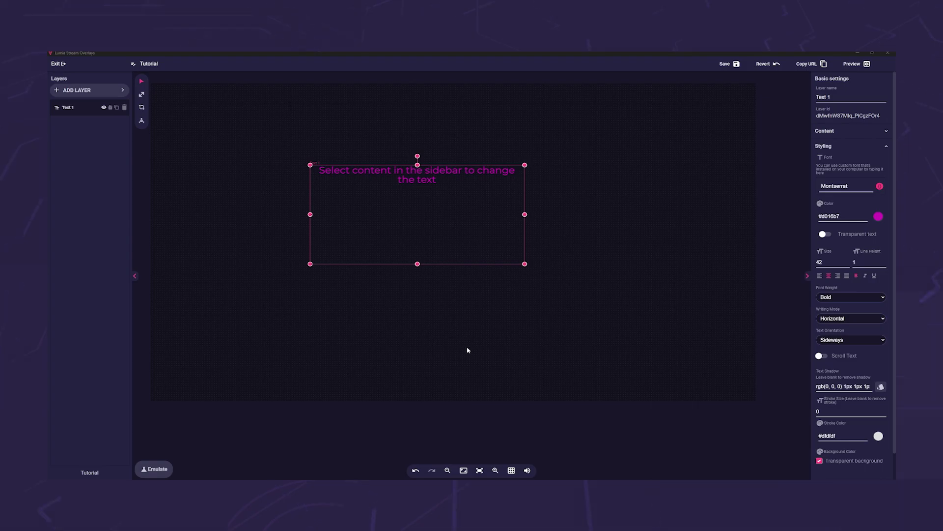
click(448, 471)
click(448, 471)
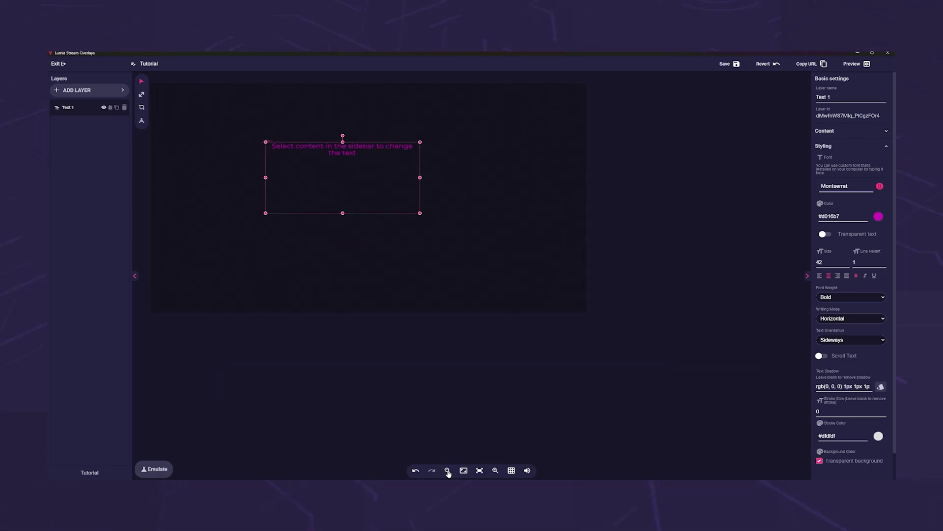
click(495, 471)
click(496, 470)
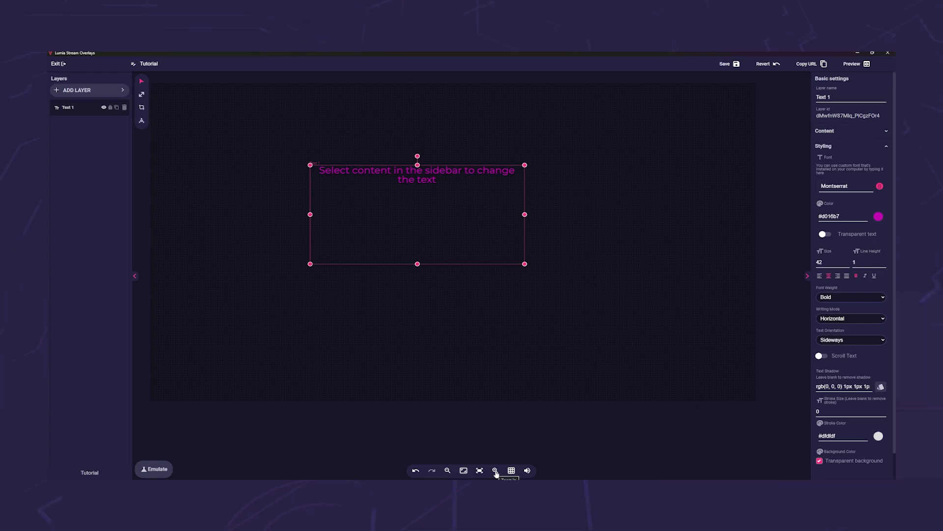
click(464, 471)
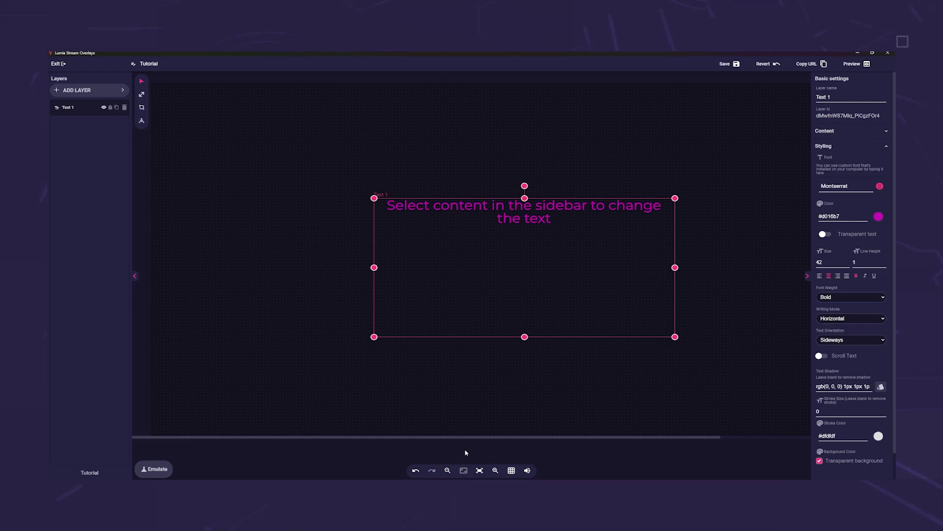
click(480, 471)
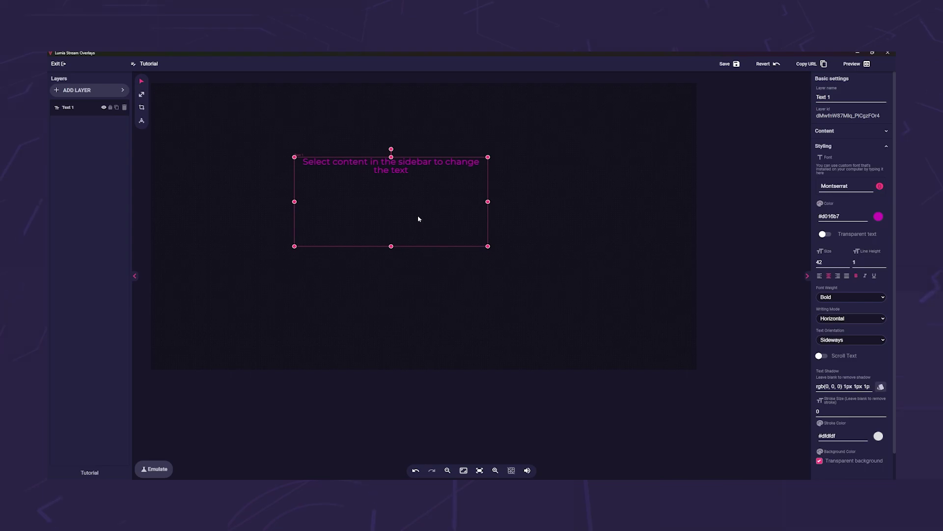
Step: Move the text box up-left and toggle the editor's sound mute on and off
drag(418, 215, 369, 220)
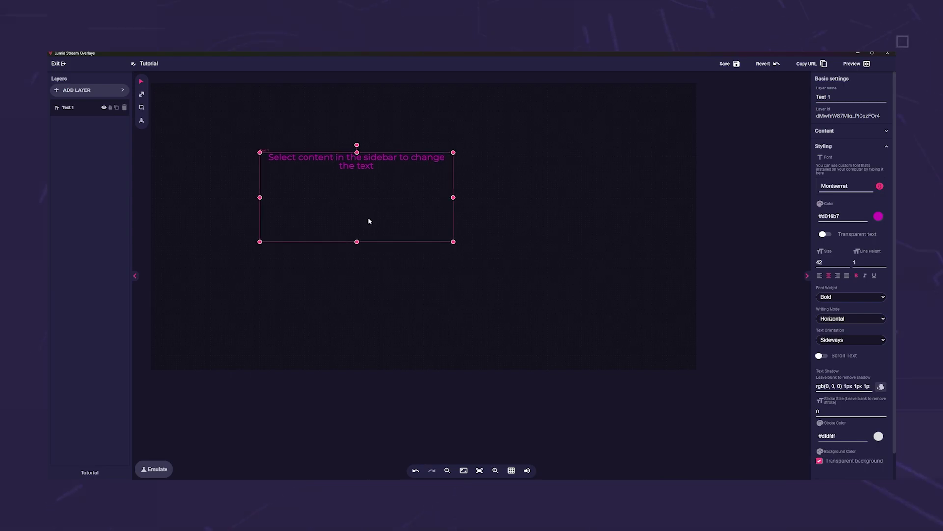
click(527, 470)
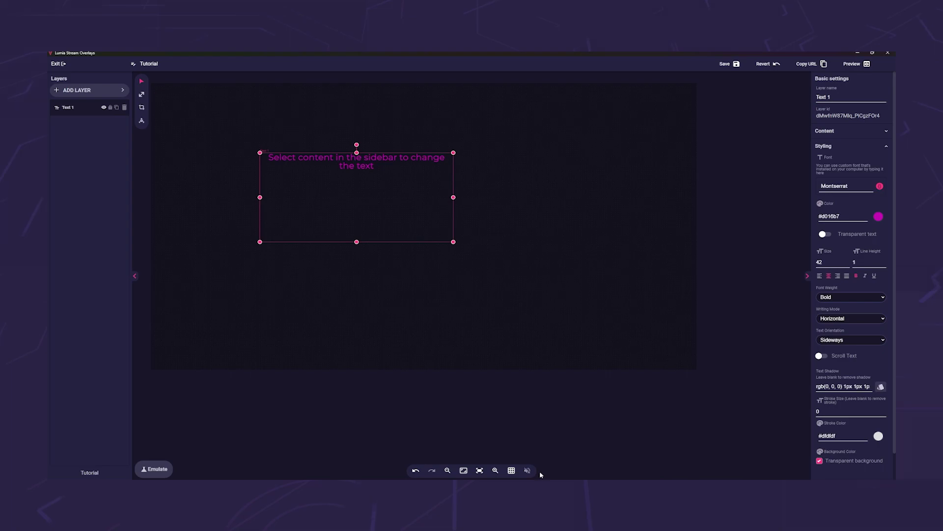
click(527, 470)
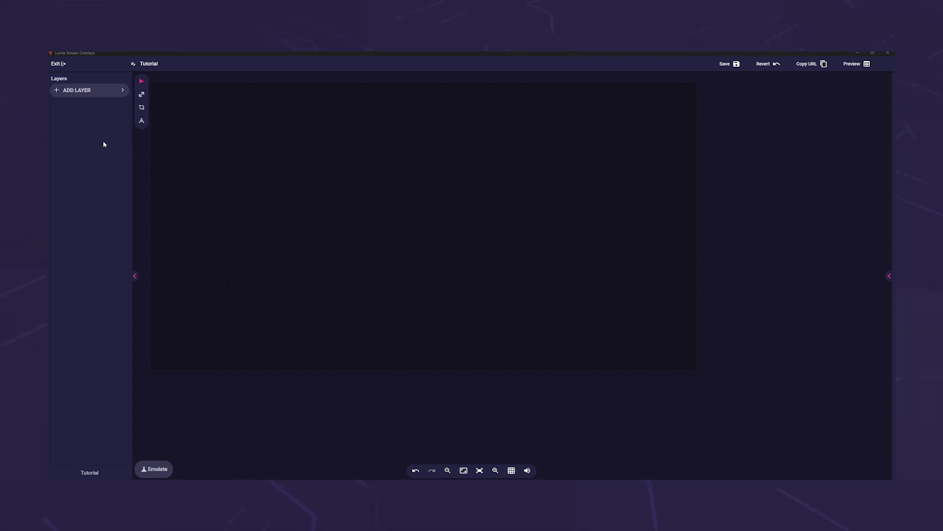
Step: Open the Add layer categories, preview the Alerts layer types, and return to the category list
click(103, 93)
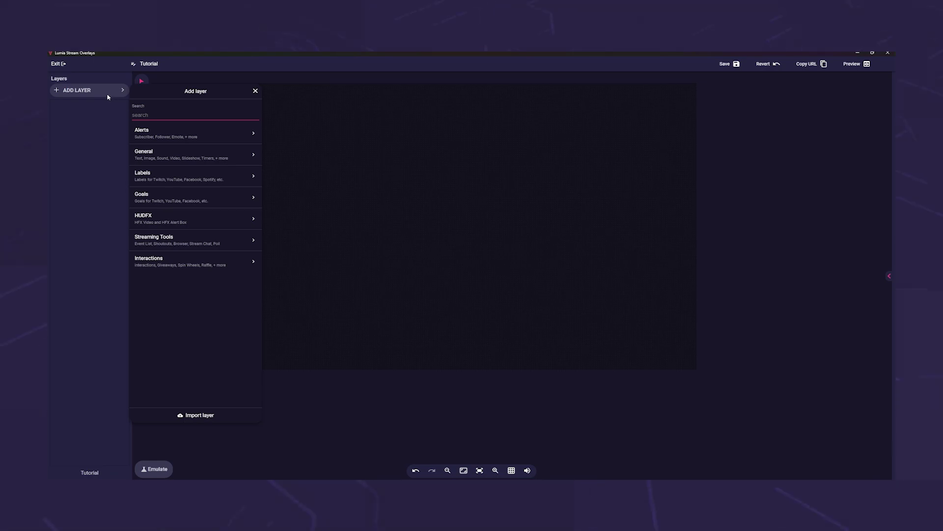
click(176, 135)
mouse_move(177, 135)
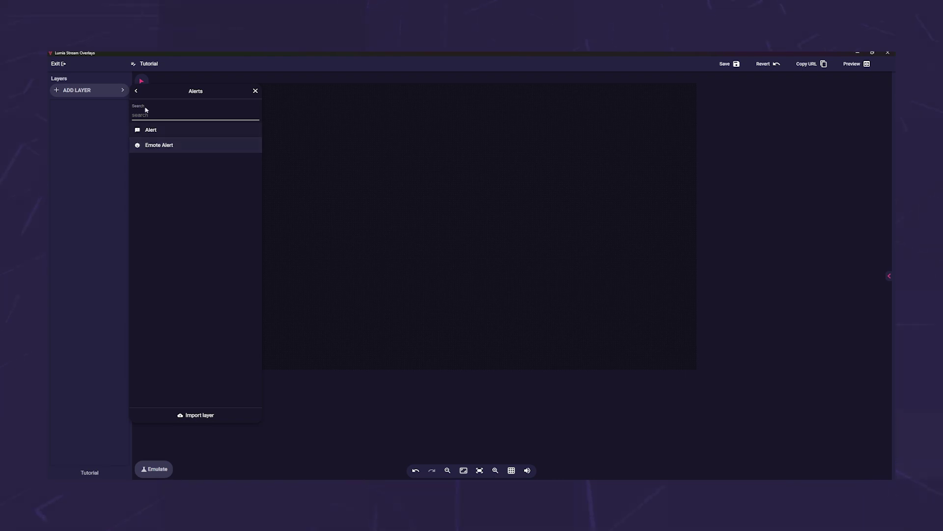
click(136, 90)
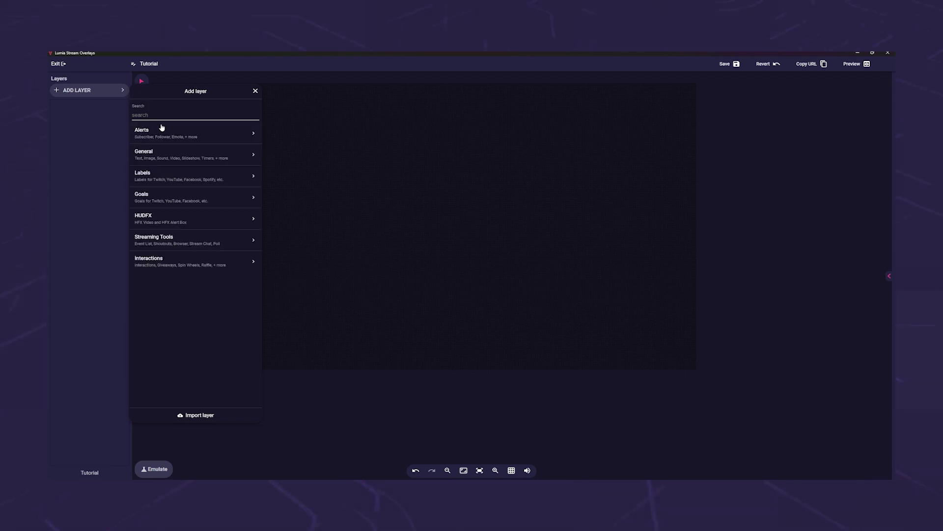
Step: Show the General layer types and preview the Text and Image layers on the canvas
click(174, 154)
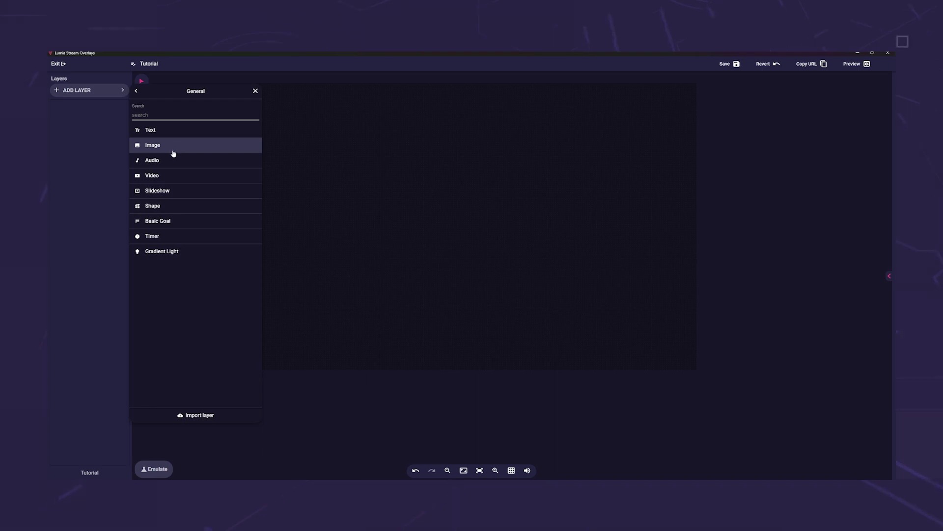
click(177, 131)
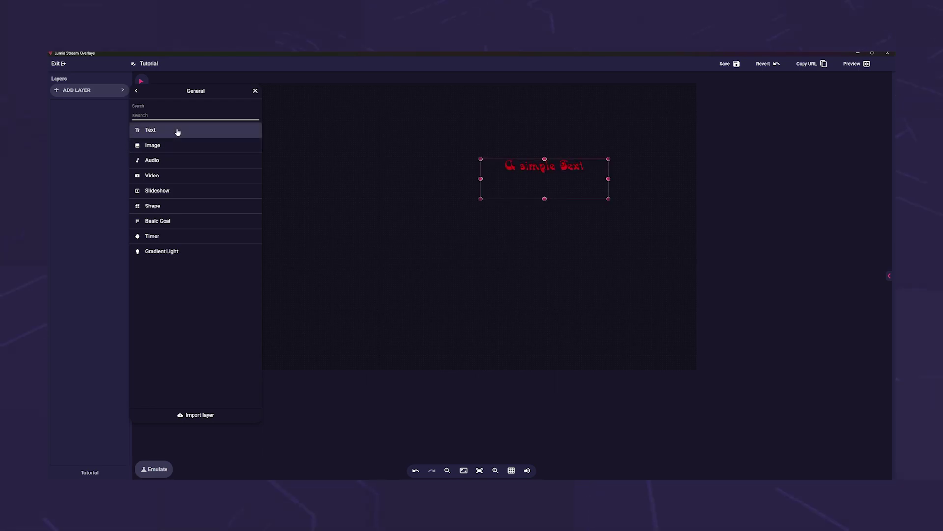
click(183, 145)
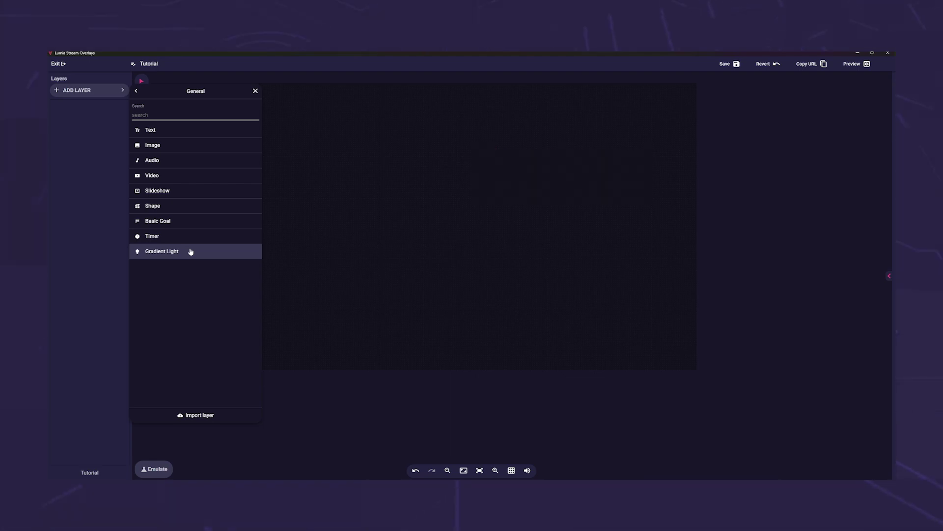
Step: Browse the Labels layer types and preview a Twitch follower label
click(137, 91)
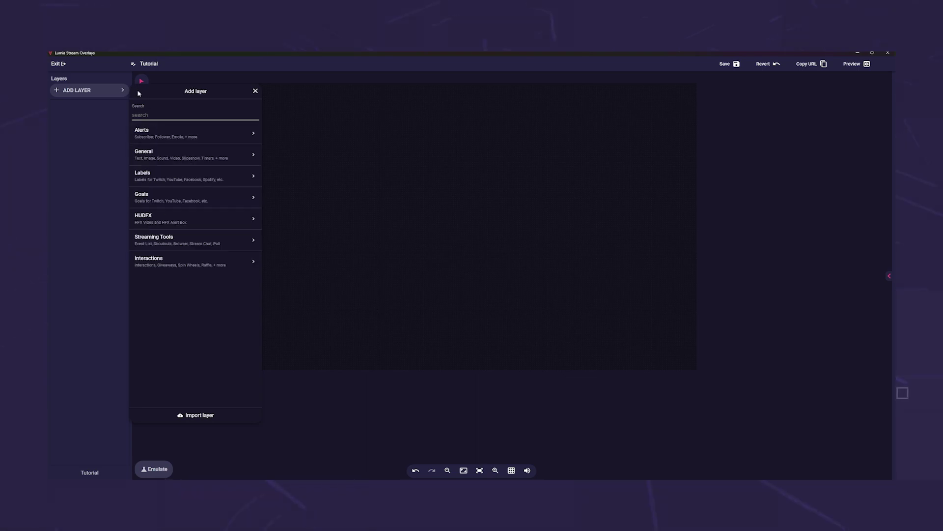
click(193, 171)
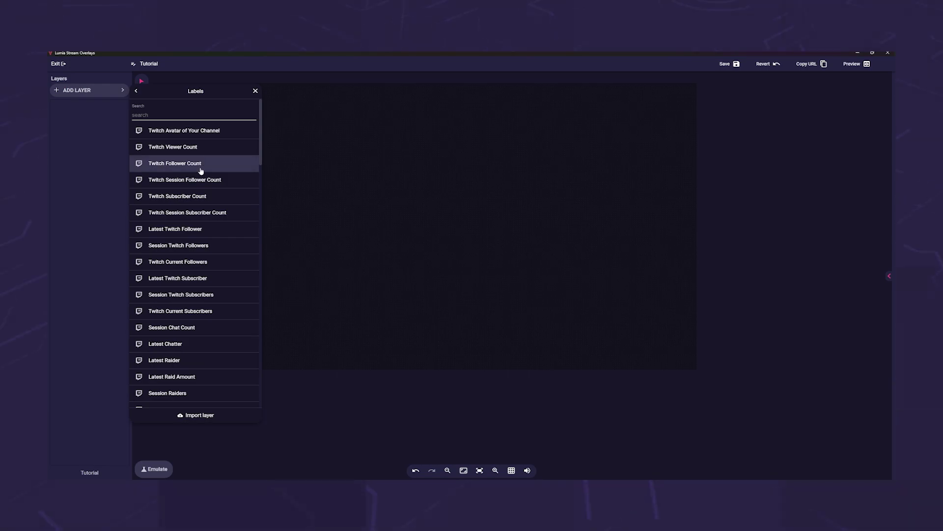
click(213, 169)
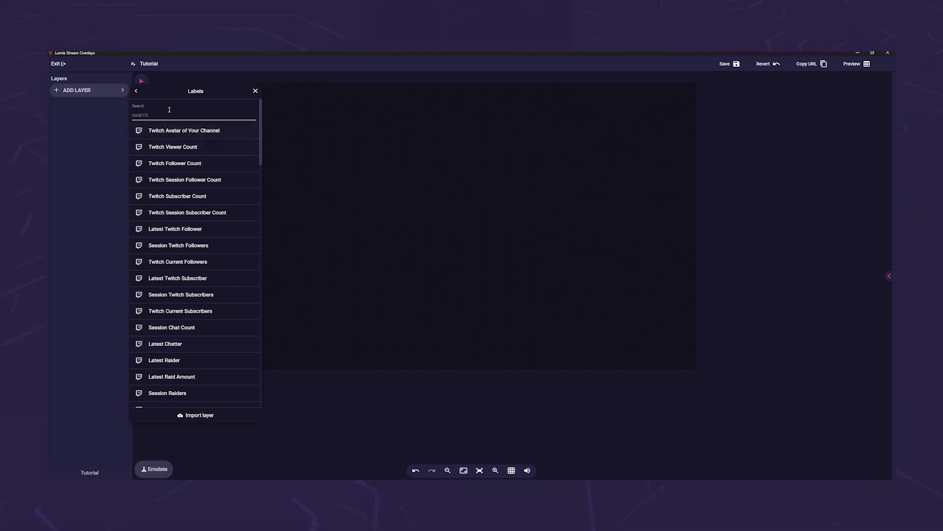
Step: Browse the Goals layer types and preview the Total Donation Count goal bar
click(136, 91)
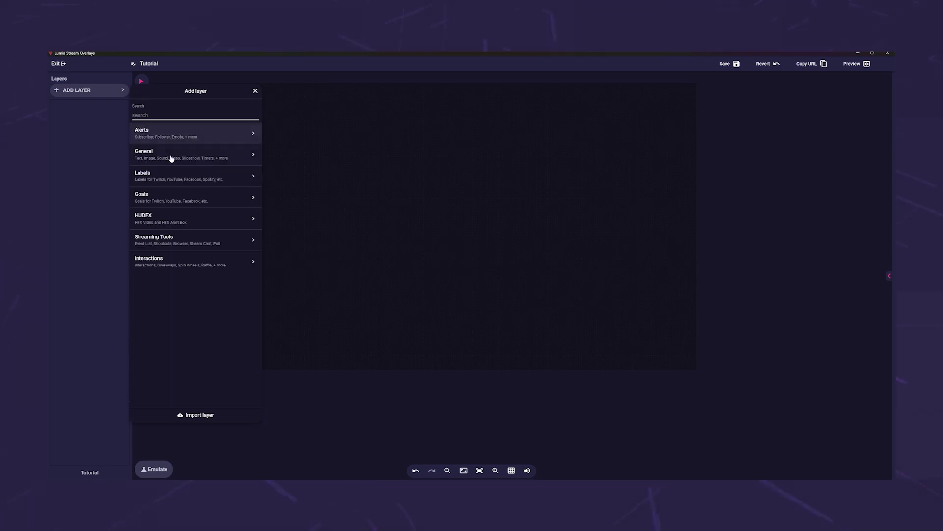
click(188, 195)
click(188, 195)
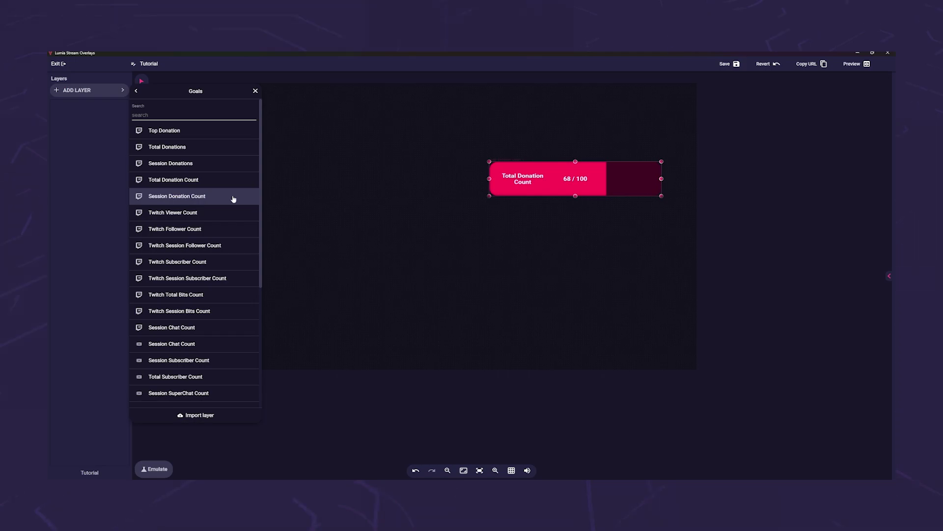
Step: Look through the HUDFX, Streaming Tools and Interactions layer types in turn
click(140, 93)
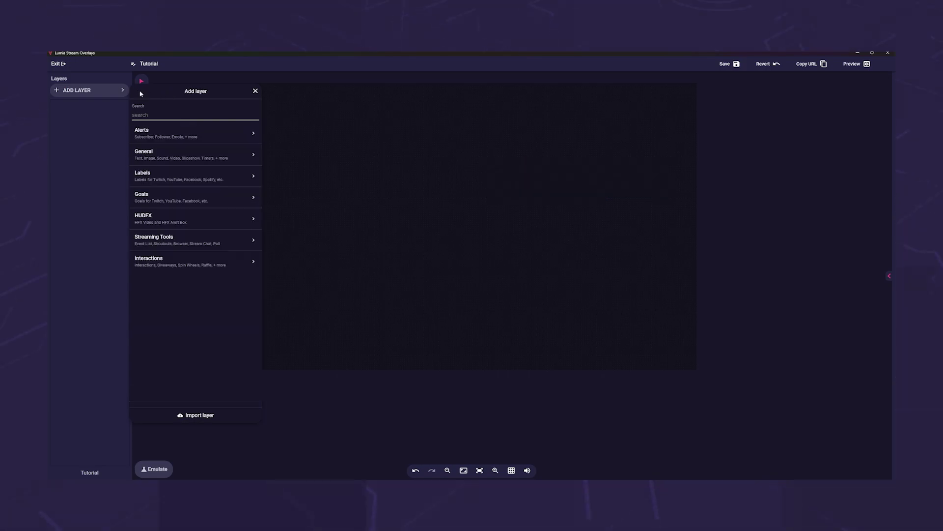
click(205, 216)
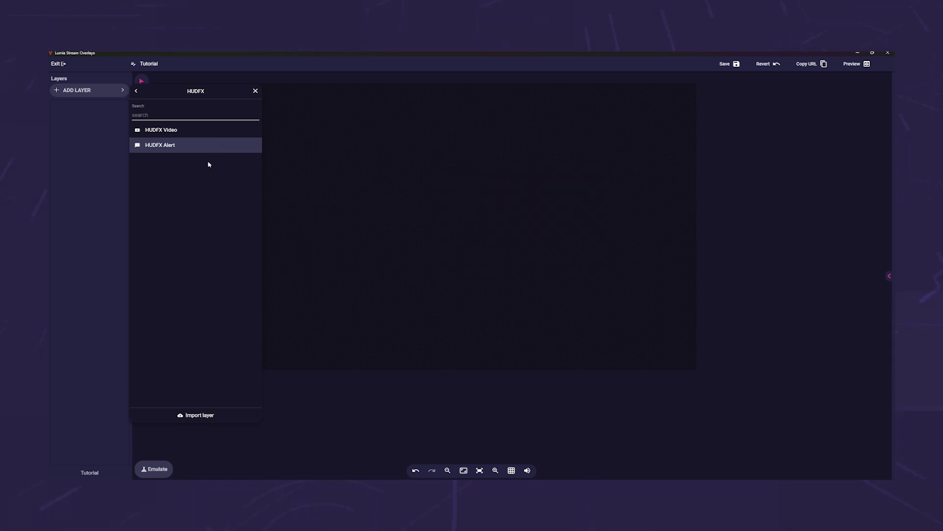
click(137, 91)
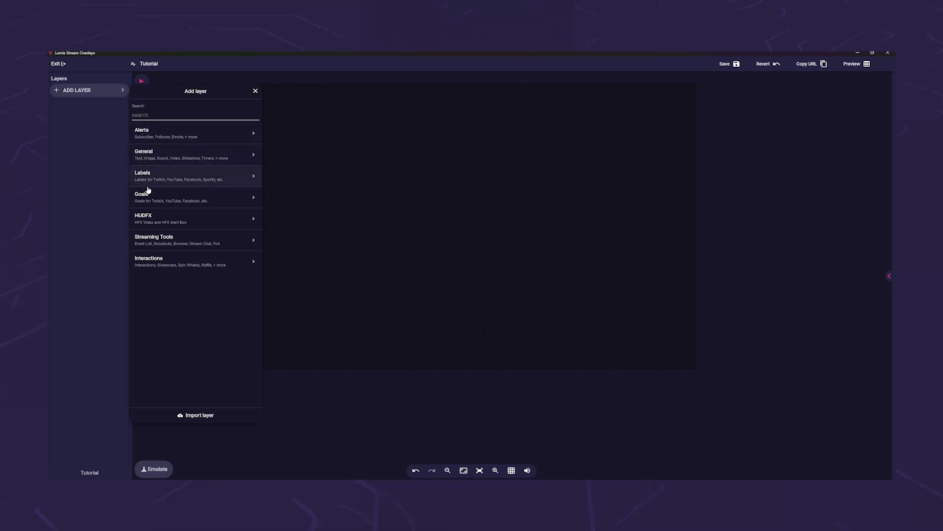
click(203, 240)
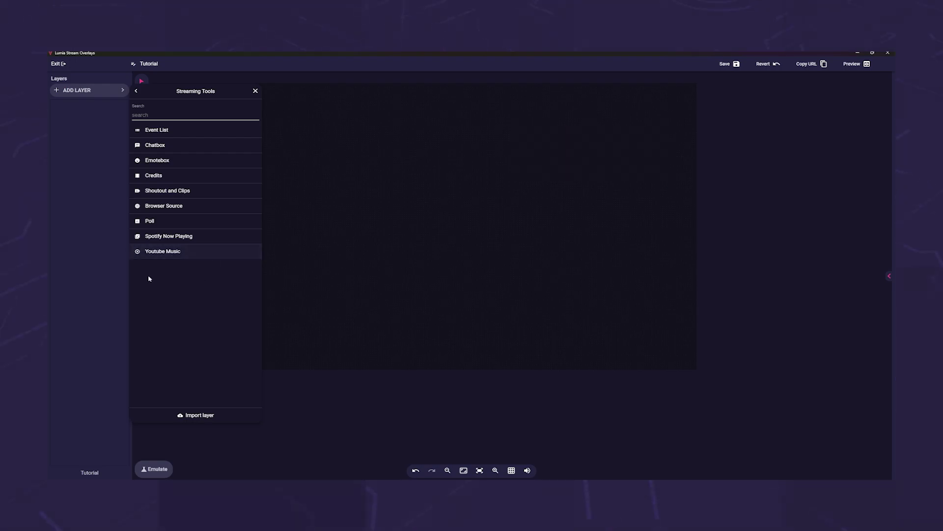
click(136, 91)
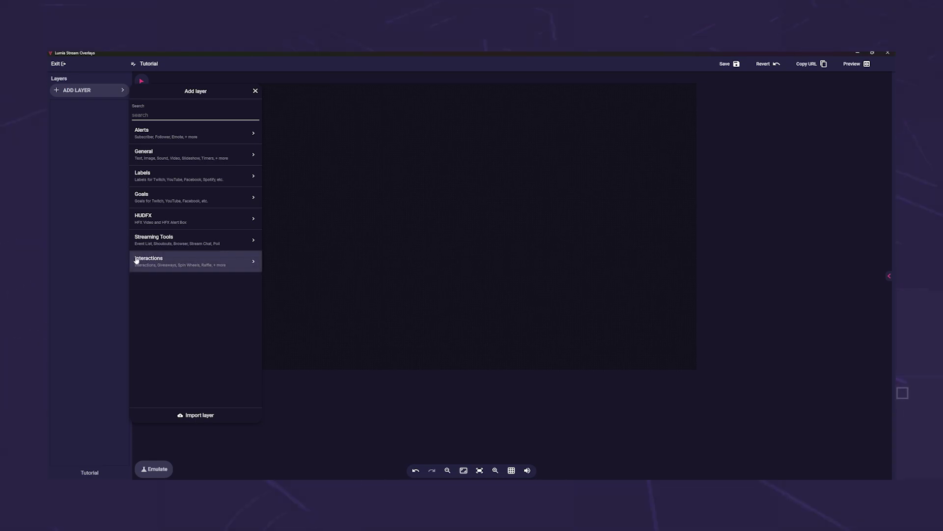
click(165, 260)
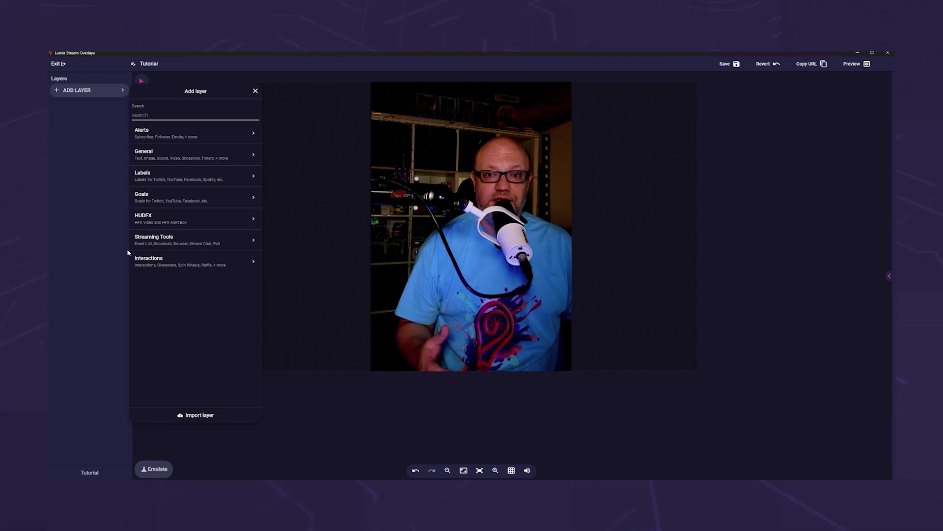
Step: Flip between the Alerts and Streaming Tools layer lists, then close the picker with no layer added
click(180, 135)
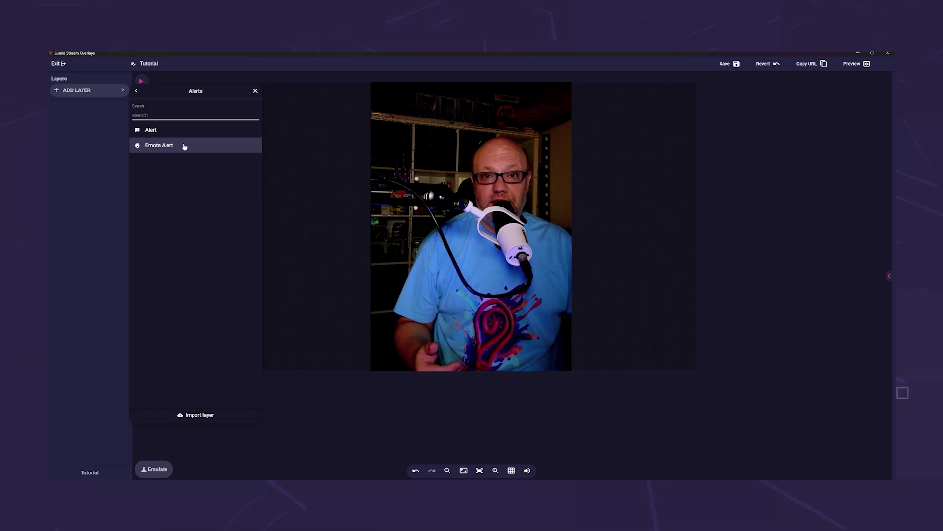
click(136, 90)
click(225, 145)
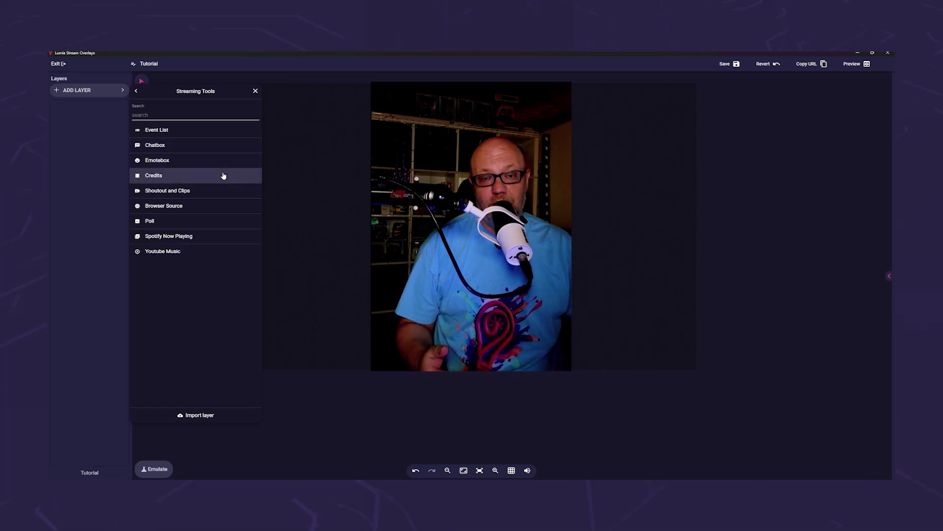
click(136, 90)
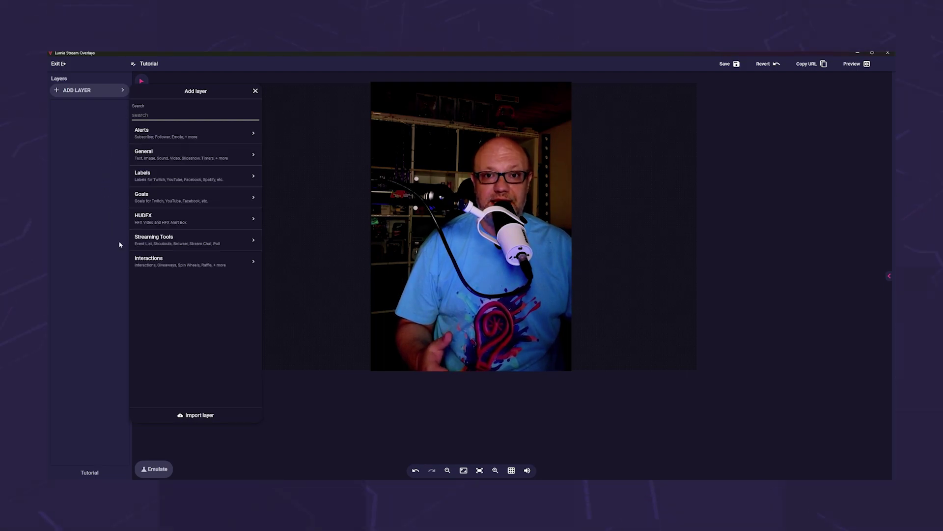
click(185, 137)
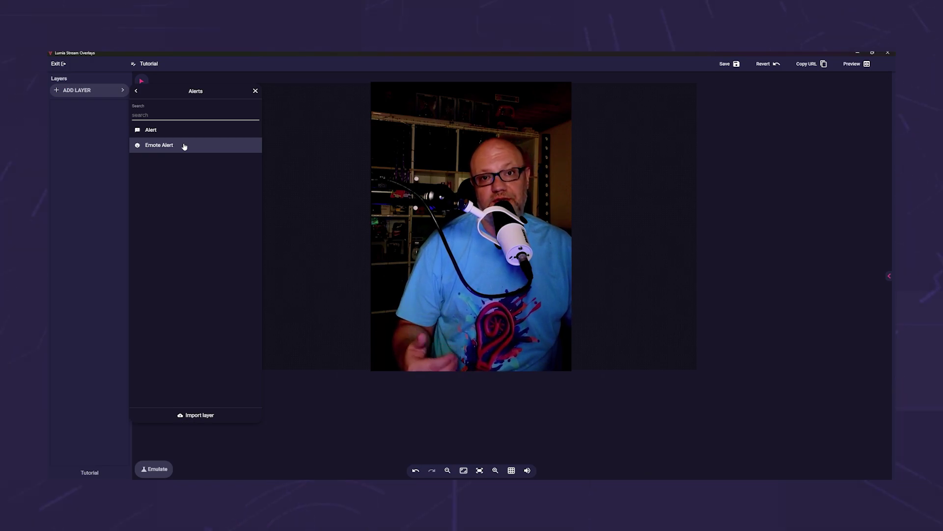
click(184, 145)
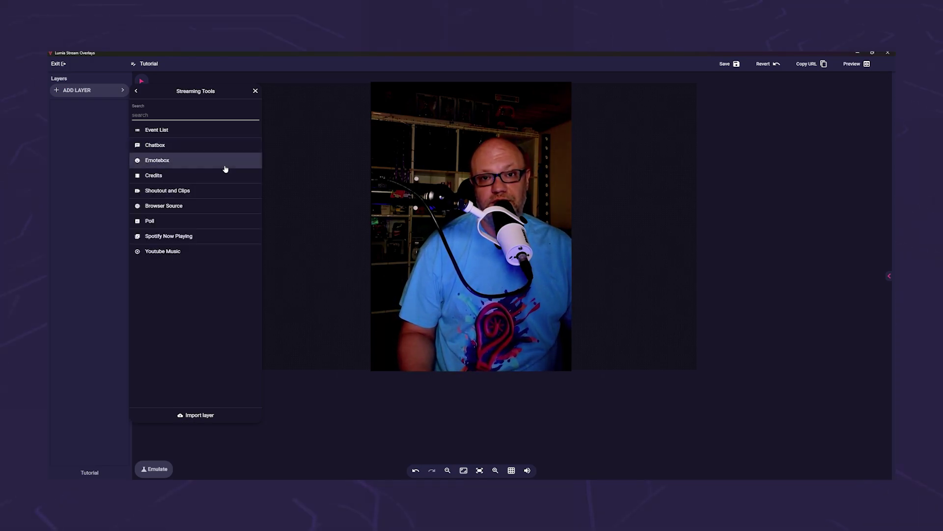
click(136, 90)
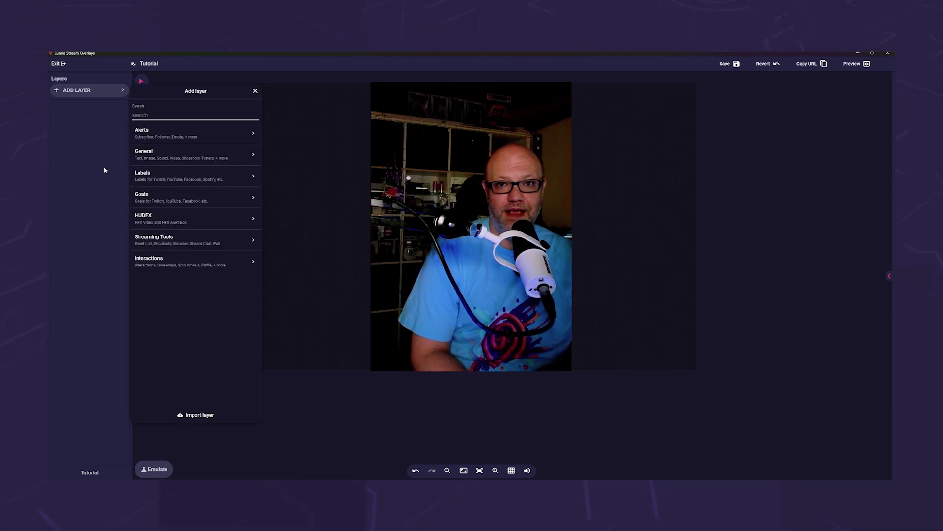
click(184, 138)
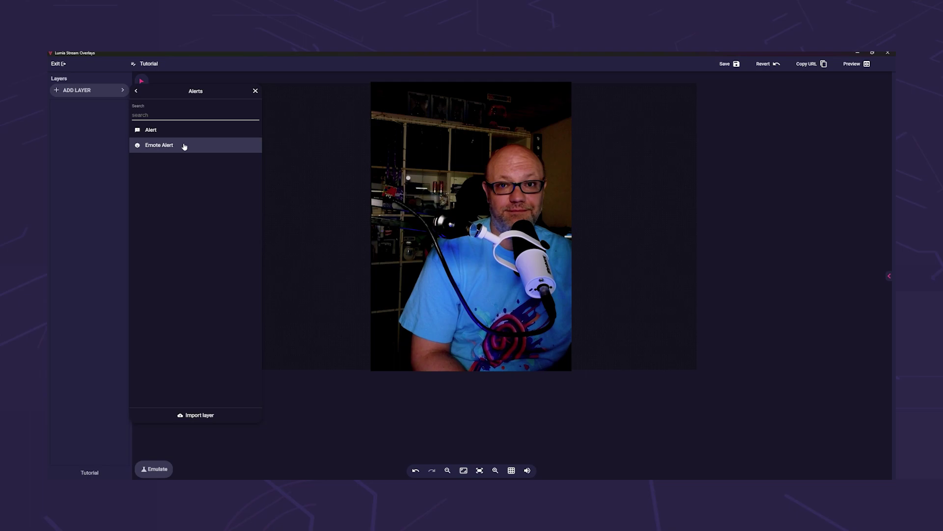
click(278, 231)
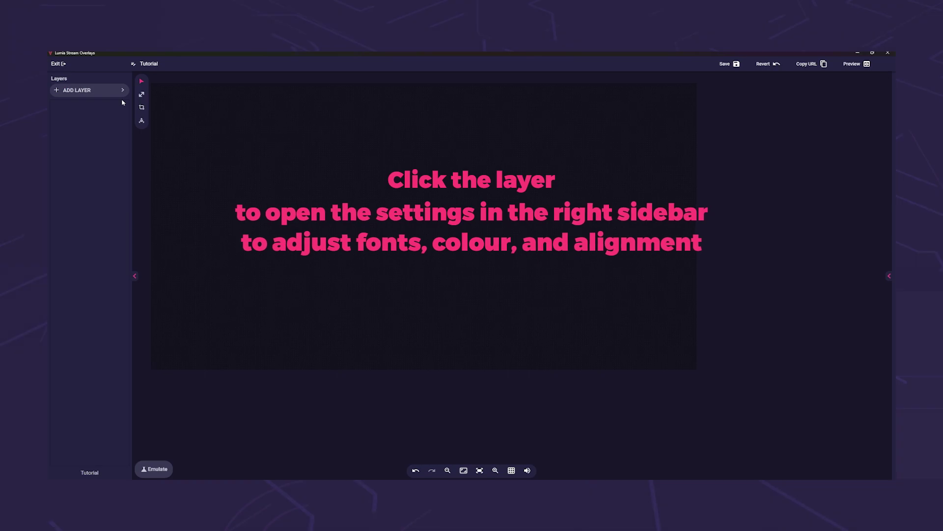
Step: Add a Streaming Tools Chatbox layer and enlarge its box up and to the left
click(122, 90)
click(177, 241)
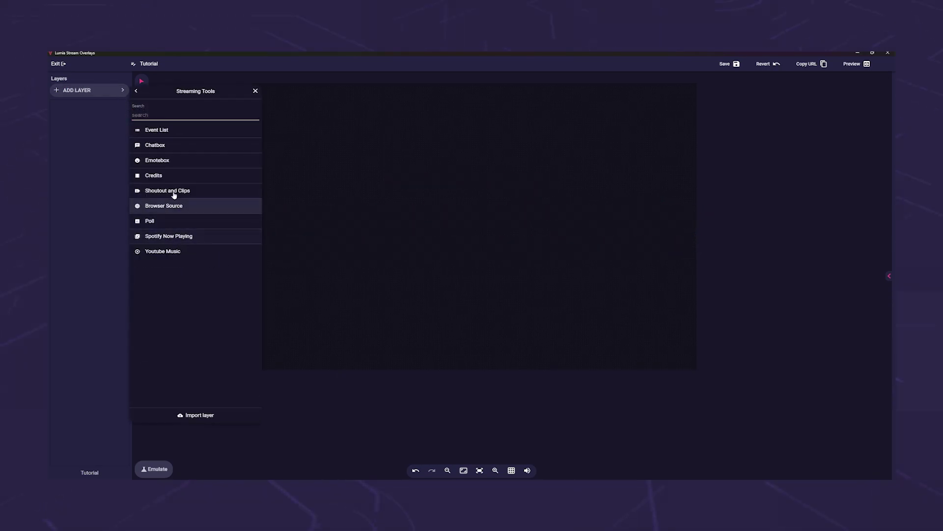
click(183, 148)
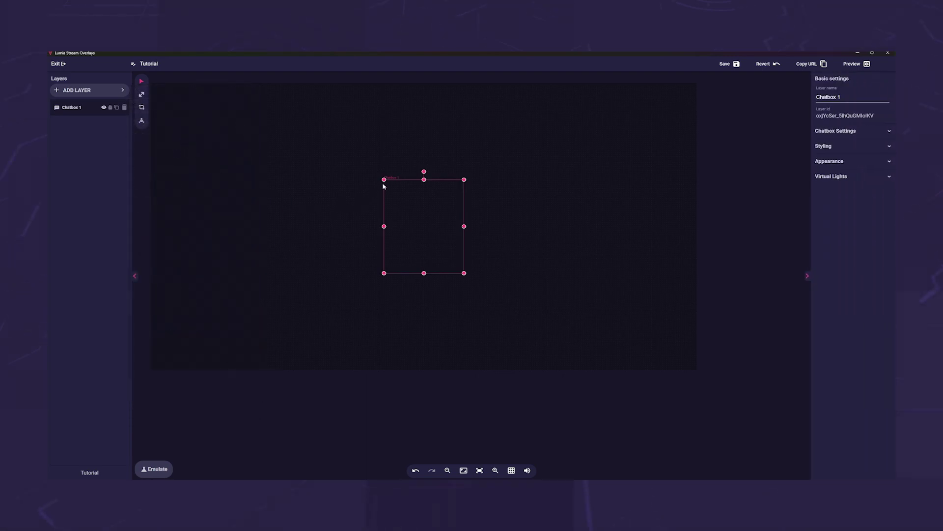
drag(385, 179, 314, 119)
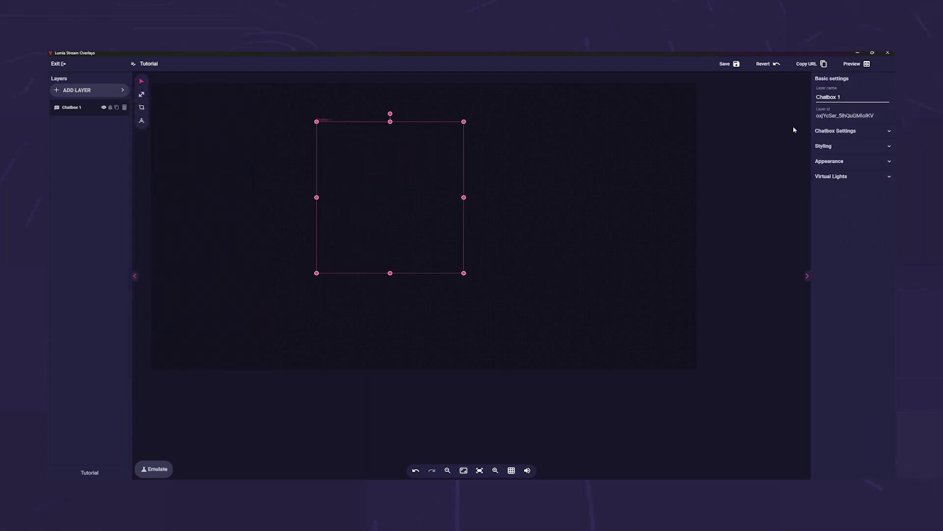
Step: Rename the new layer to 'Chatbox Tutorial'
drag(841, 98, 803, 101)
text(C)
click(877, 117)
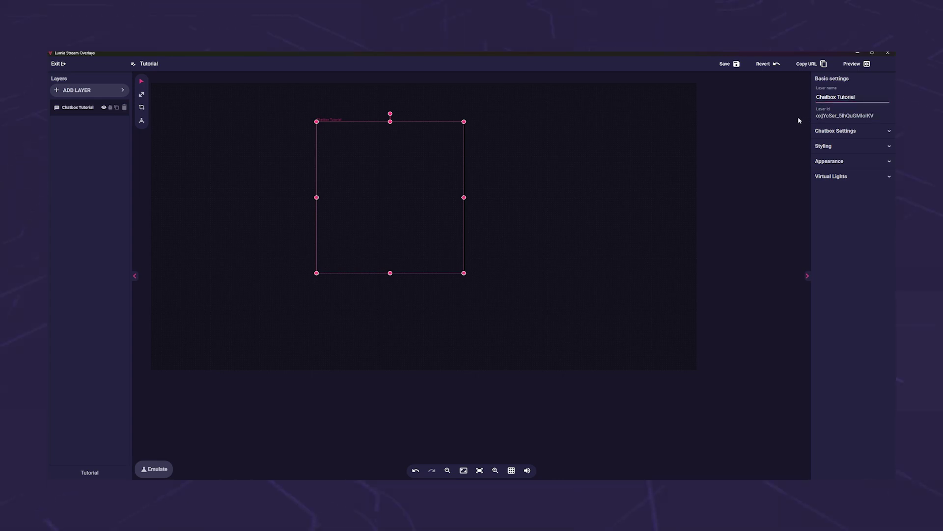
Step: Expand Chatbox Settings to show badges, emotes, line break and enter/exit timing options
click(817, 131)
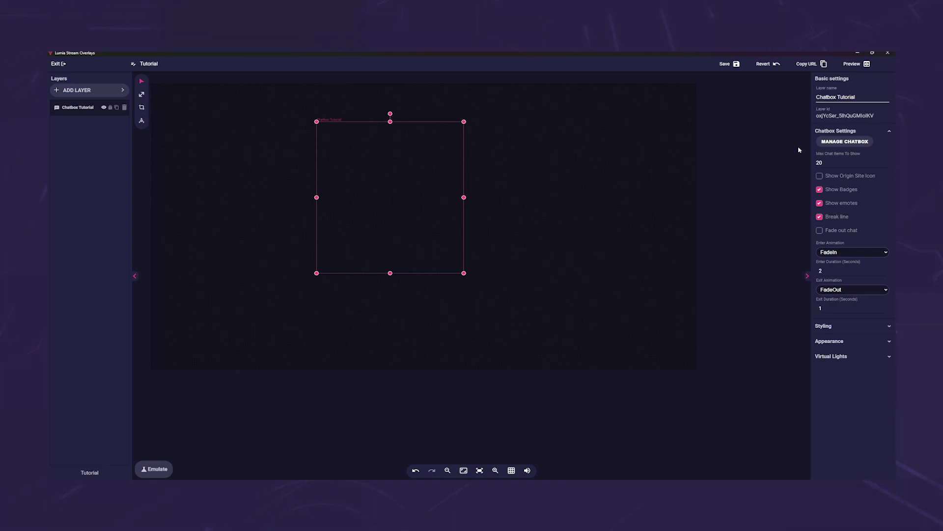
Step: Expand the Styling, Appearance and Virtual Lights sections of the Chatbox Tutorial layer
click(830, 326)
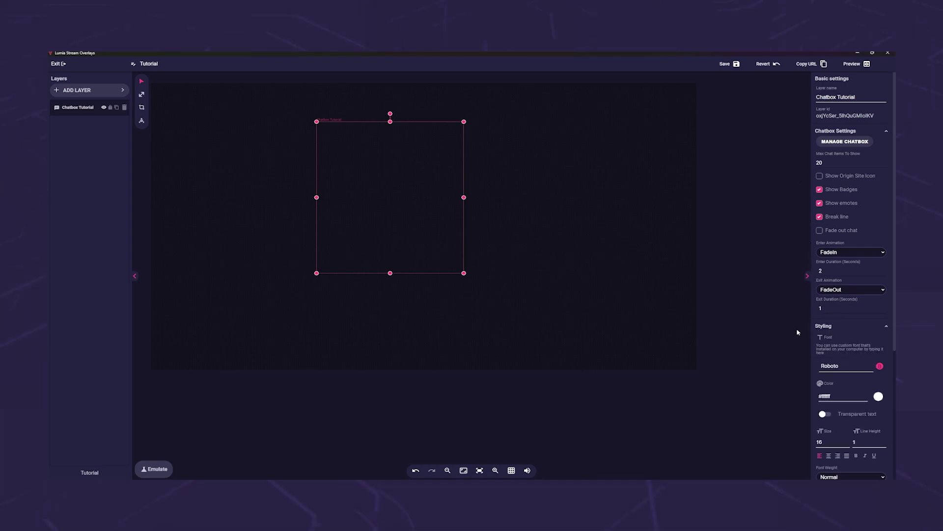
scroll(808, 337, down, 5)
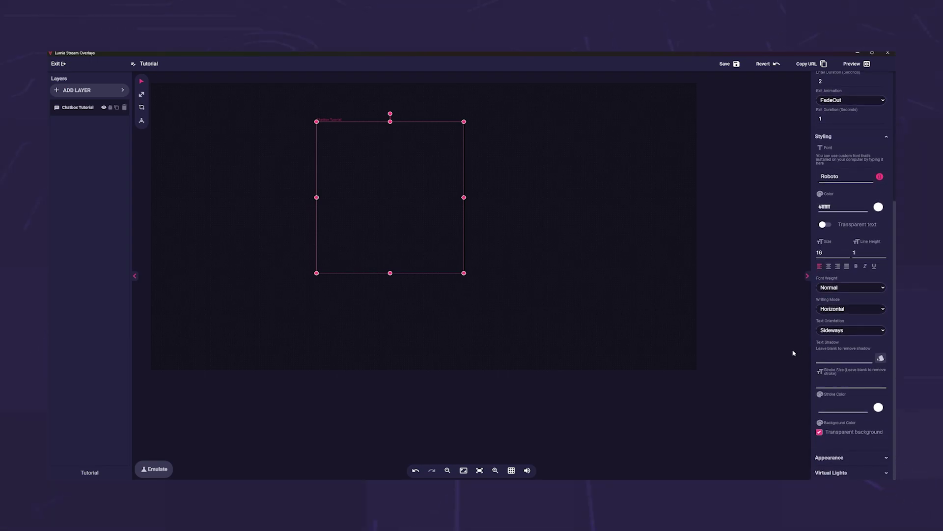
click(823, 459)
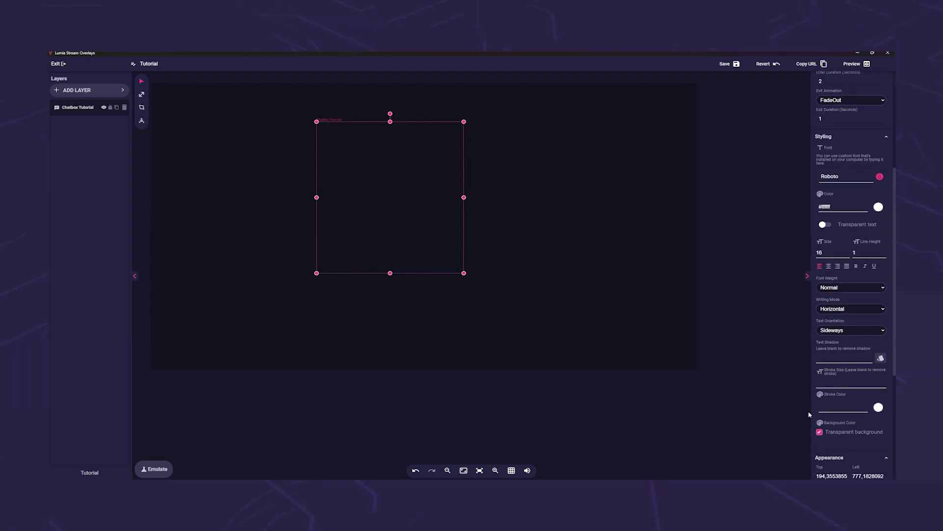
scroll(818, 411, down, 5)
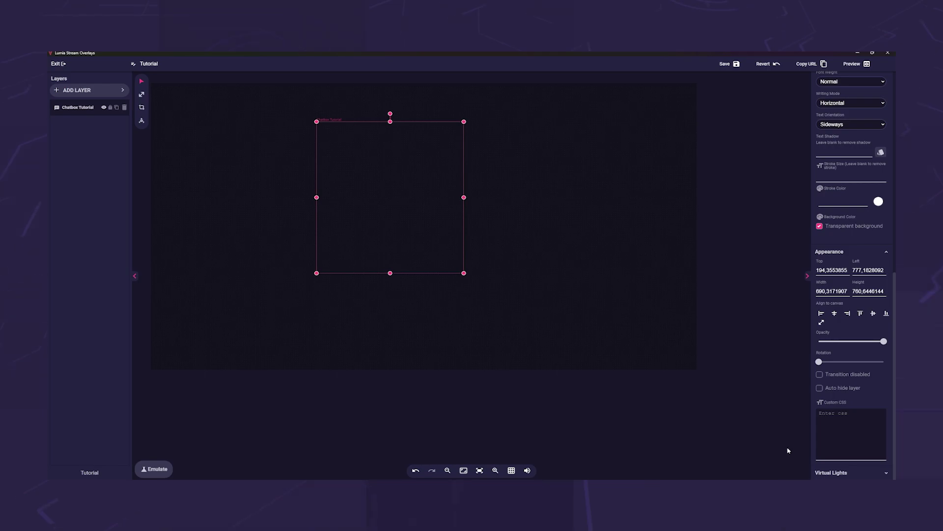
click(822, 472)
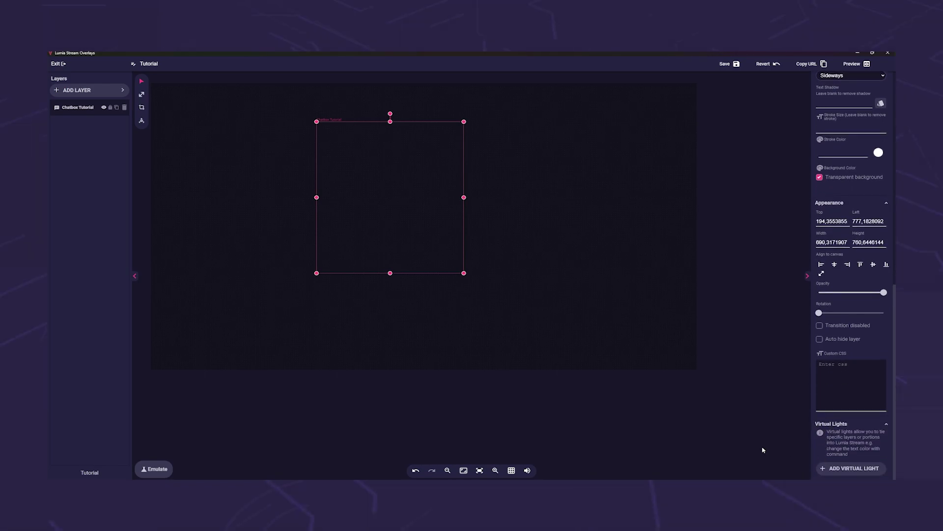